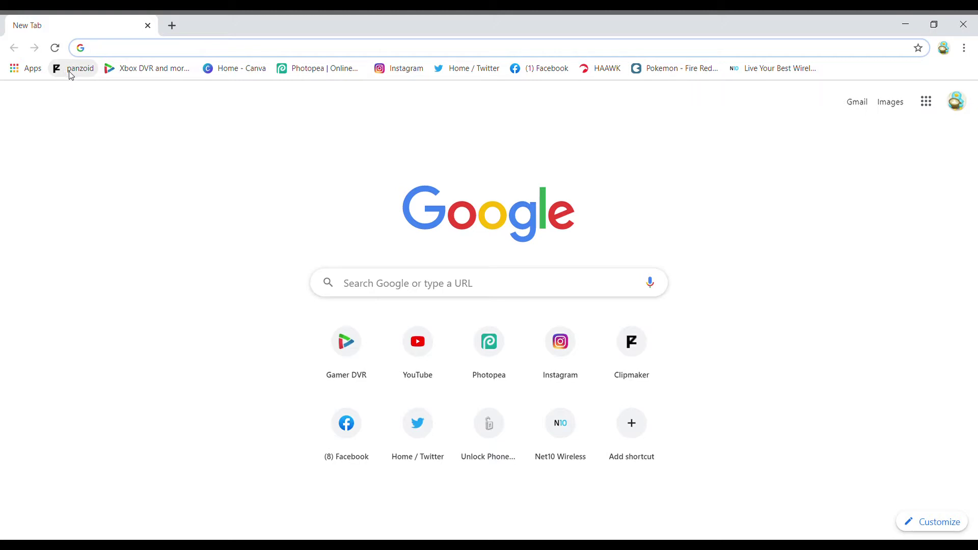
# - Open the Panzoid Clipmaker and look through its list of featured intro templates
pyautogui.click(71, 73)
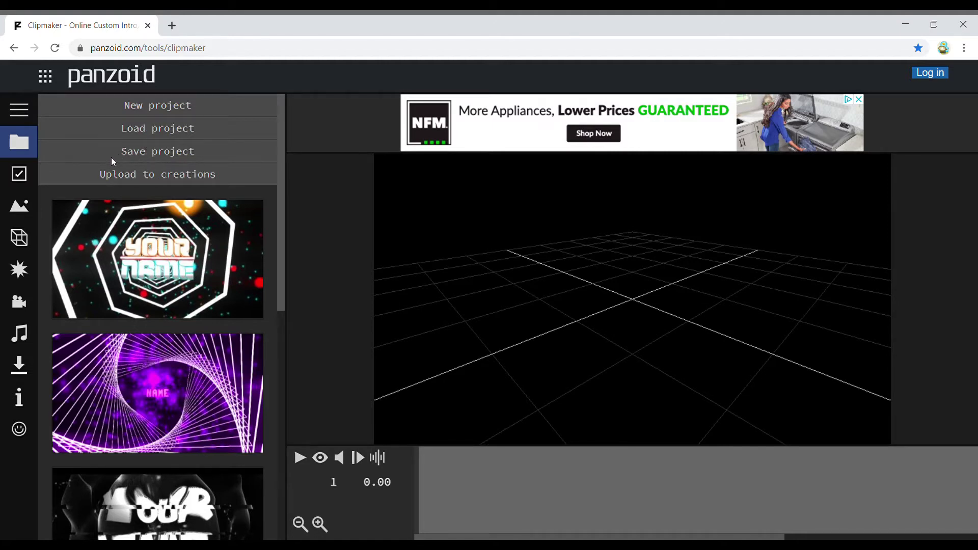
pyautogui.scroll(-9, 205, 387)
pyautogui.scroll(5, 143, 465)
pyautogui.scroll(4, 143, 465)
pyautogui.scroll(-7, 145, 468)
pyautogui.scroll(4, 168, 304)
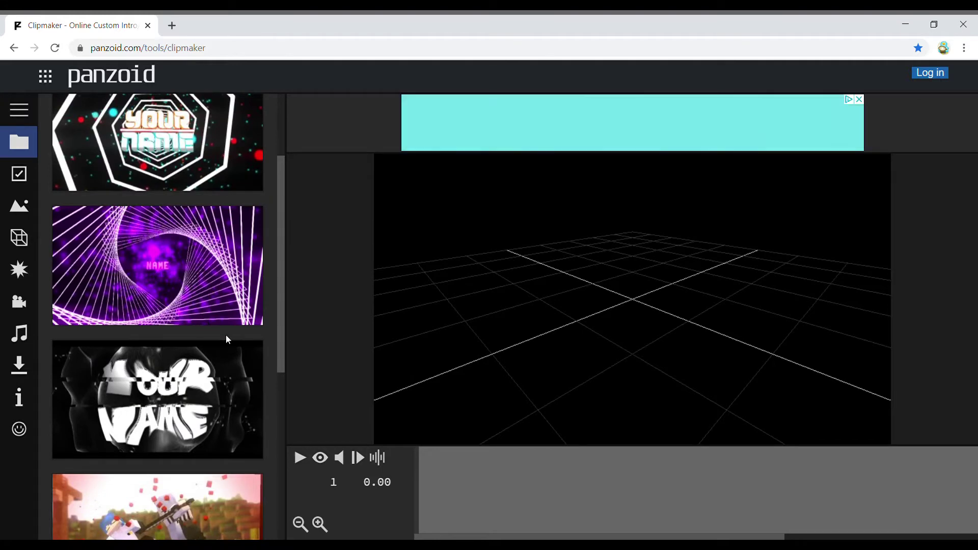
pyautogui.scroll(-3, 130, 426)
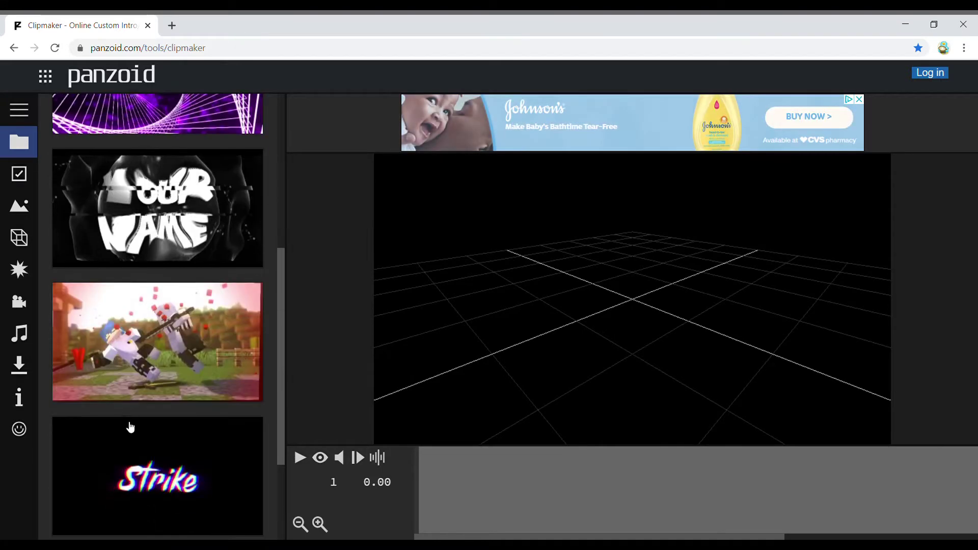
pyautogui.scroll(-3, 130, 427)
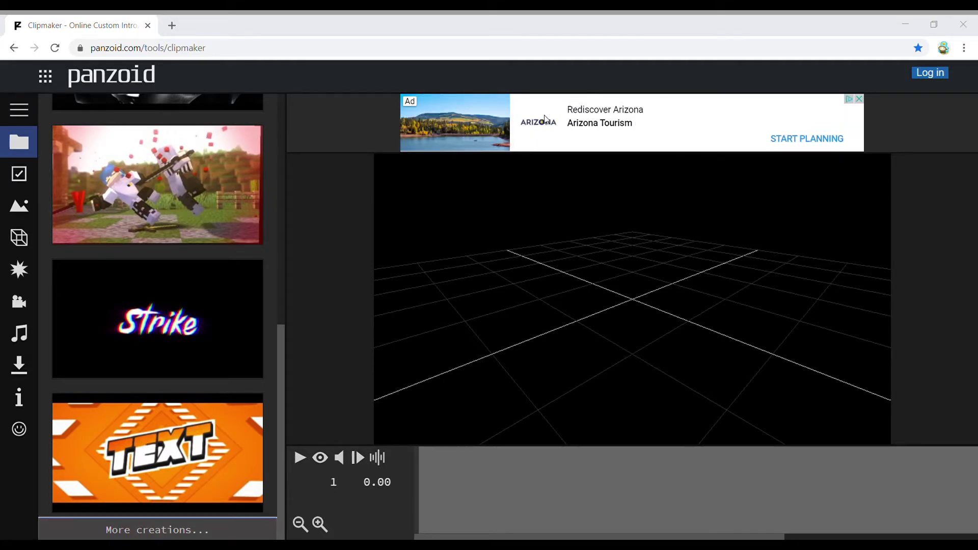
# - Open the full creations gallery and browse the trending intro and outro templates
pyautogui.hotkey('alt', 'Left')
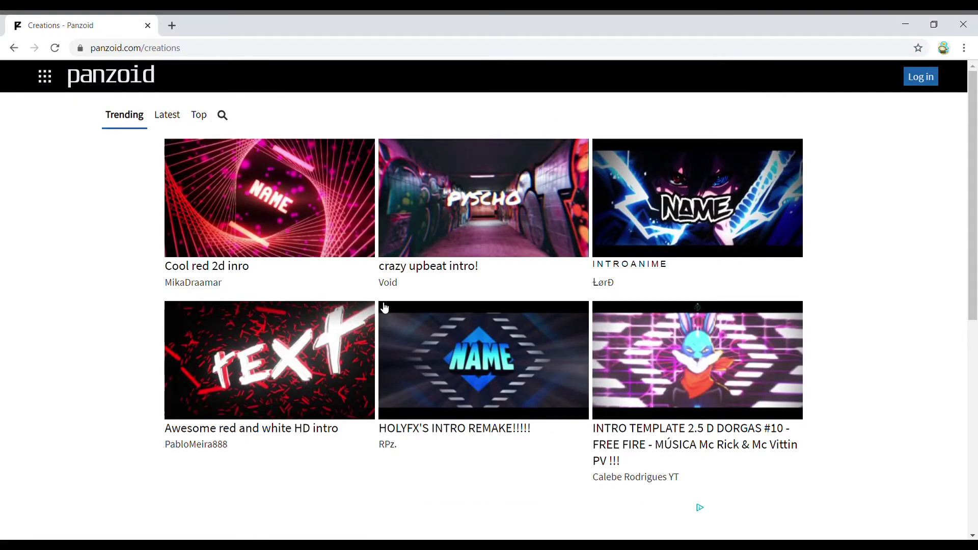
pyautogui.scroll(-8, 603, 340)
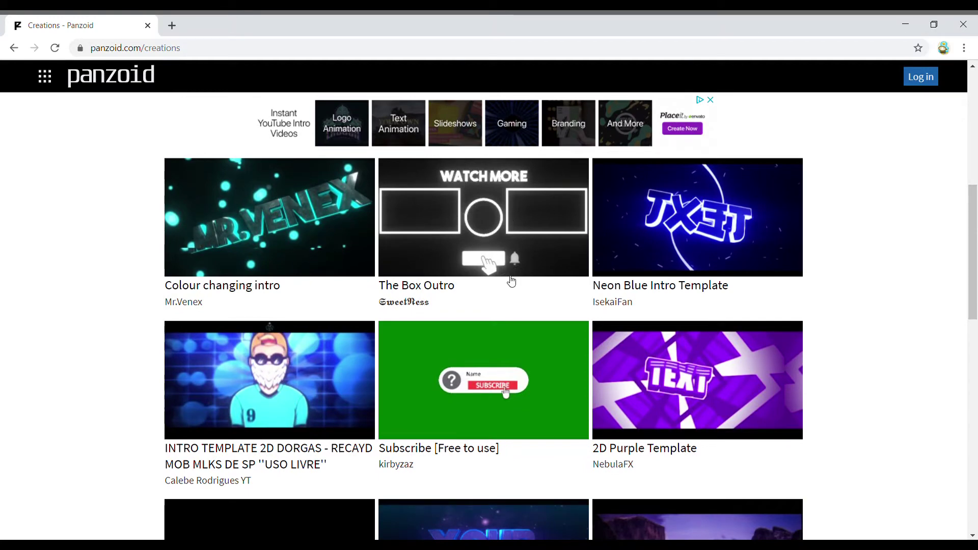
pyautogui.scroll(-4, 472, 403)
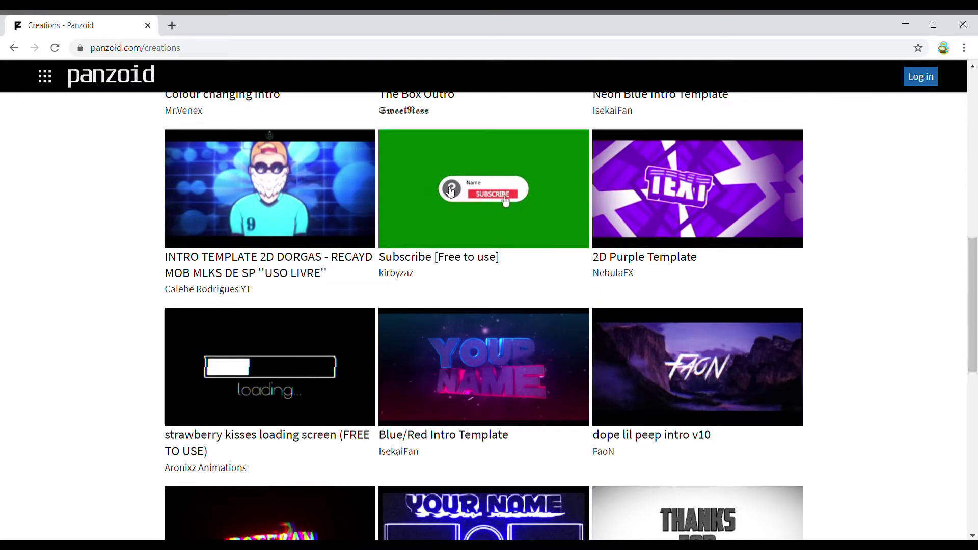
pyautogui.scroll(-9, 450, 191)
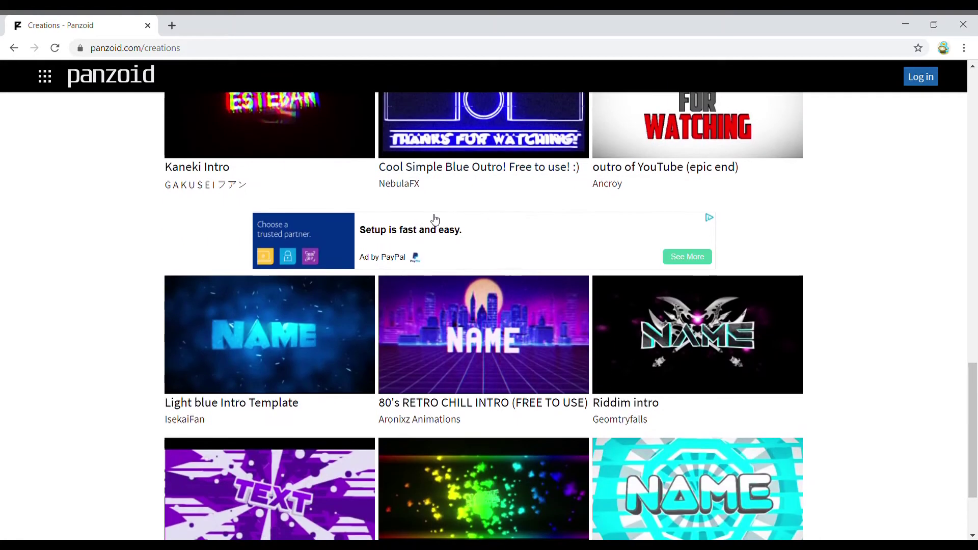
pyautogui.scroll(-2, 423, 250)
pyautogui.scroll(-6, 427, 258)
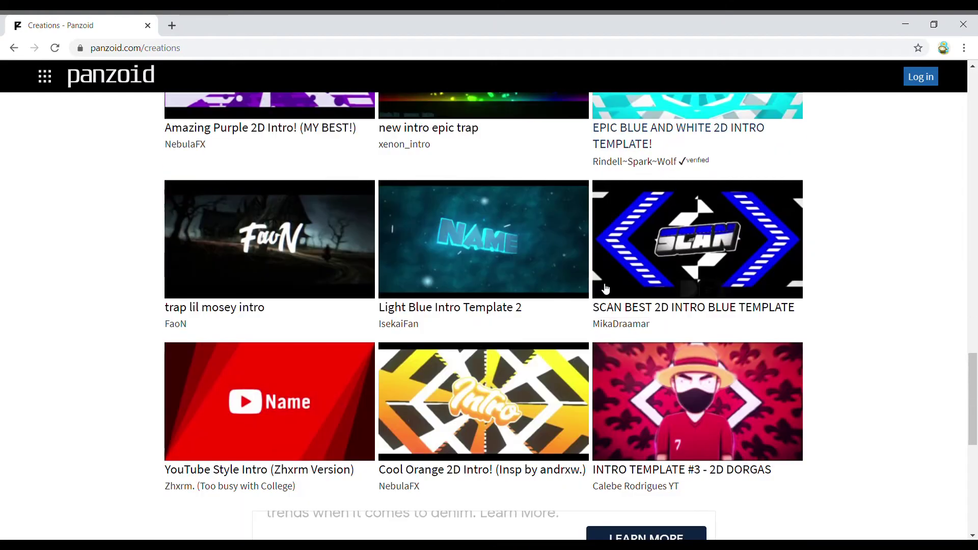
pyautogui.scroll(-12, 569, 304)
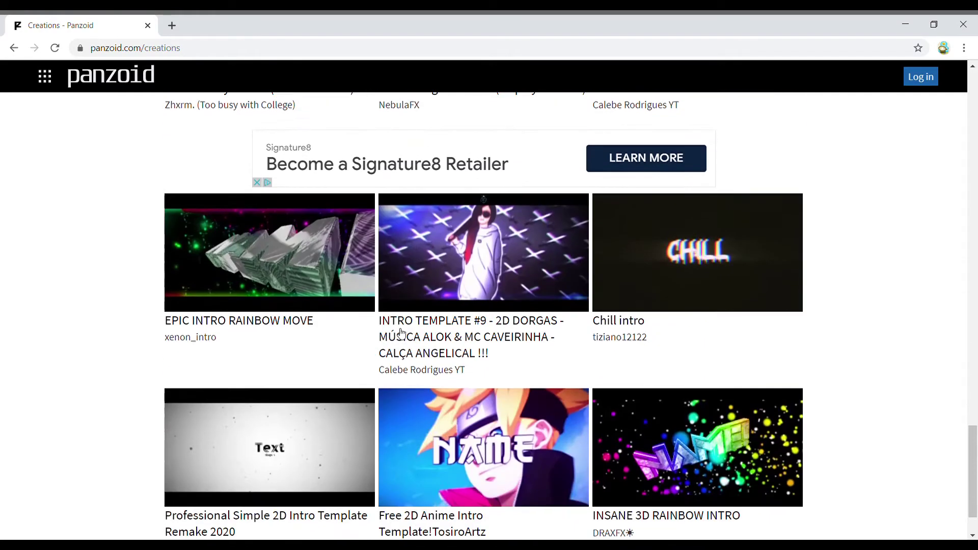
pyautogui.scroll(-3, 548, 317)
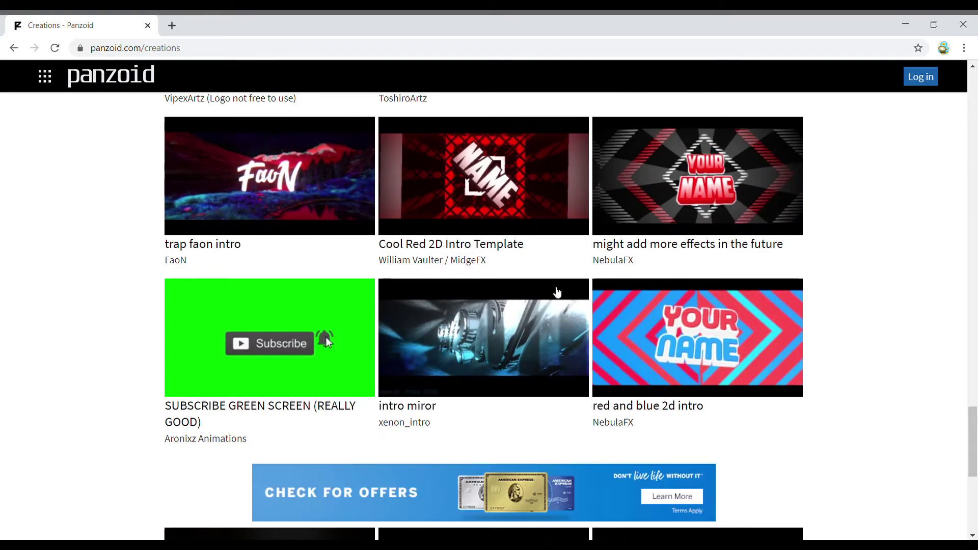
pyautogui.scroll(4, 557, 291)
pyautogui.scroll(5, 520, 301)
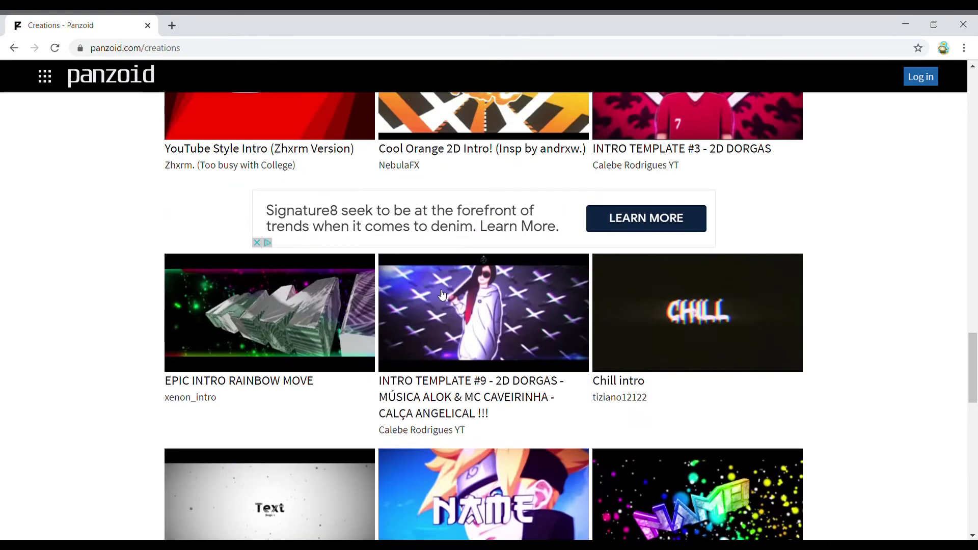
pyautogui.scroll(-15, 438, 405)
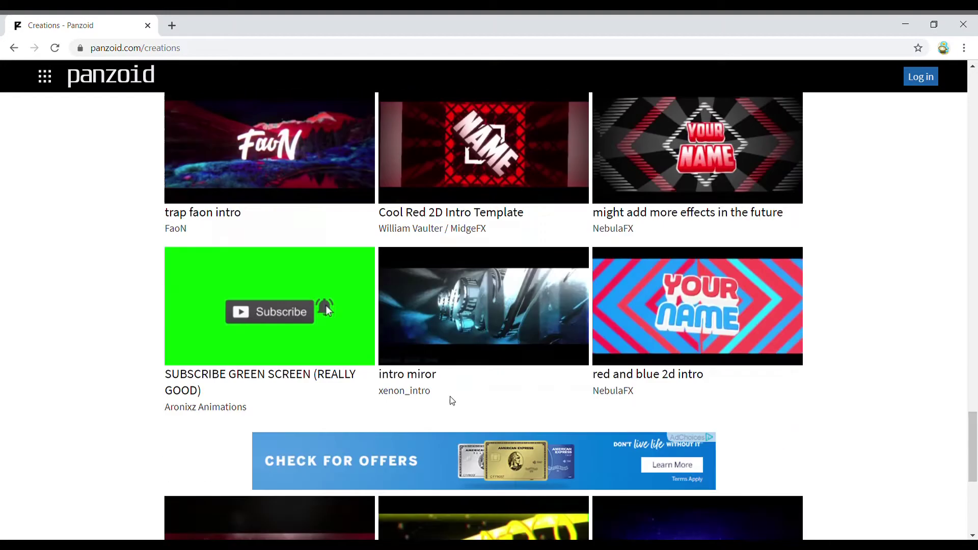
pyautogui.scroll(-11, 477, 403)
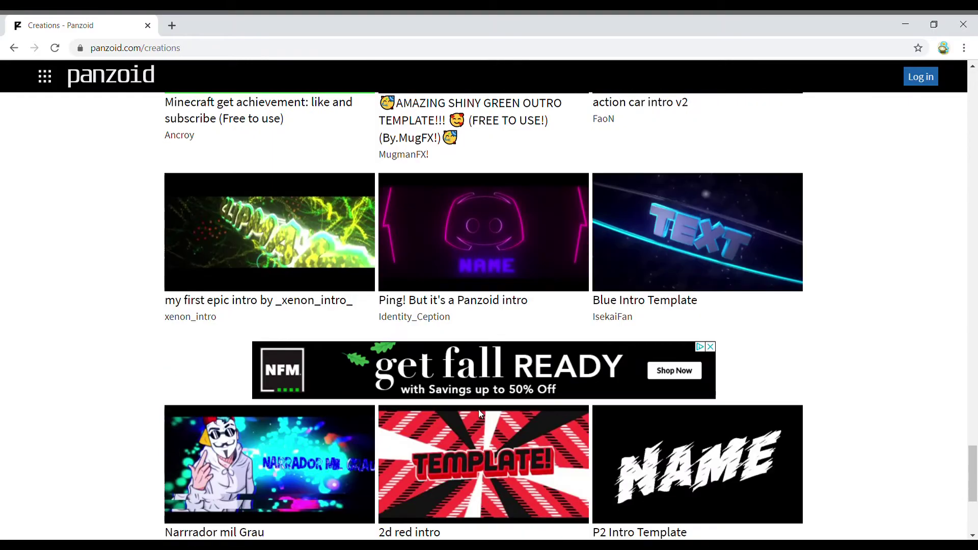
pyautogui.scroll(-4, 479, 408)
pyautogui.scroll(-5, 482, 418)
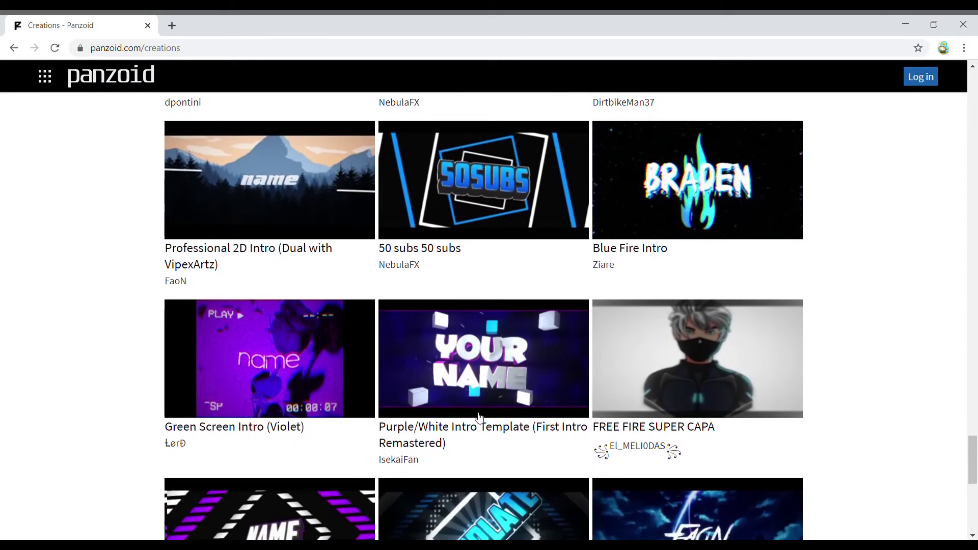
pyautogui.scroll(-5, 478, 418)
pyautogui.scroll(-9, 477, 418)
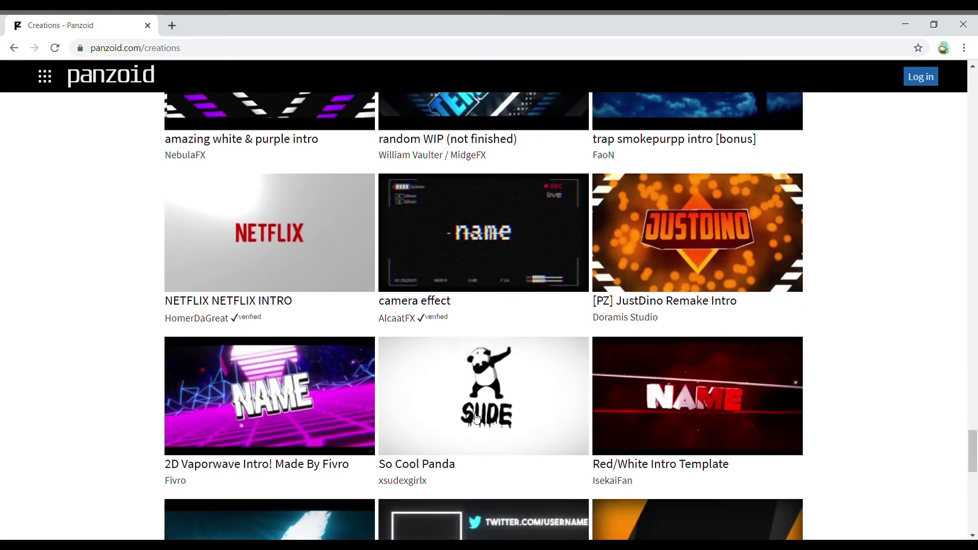
pyautogui.scroll(-4, 476, 420)
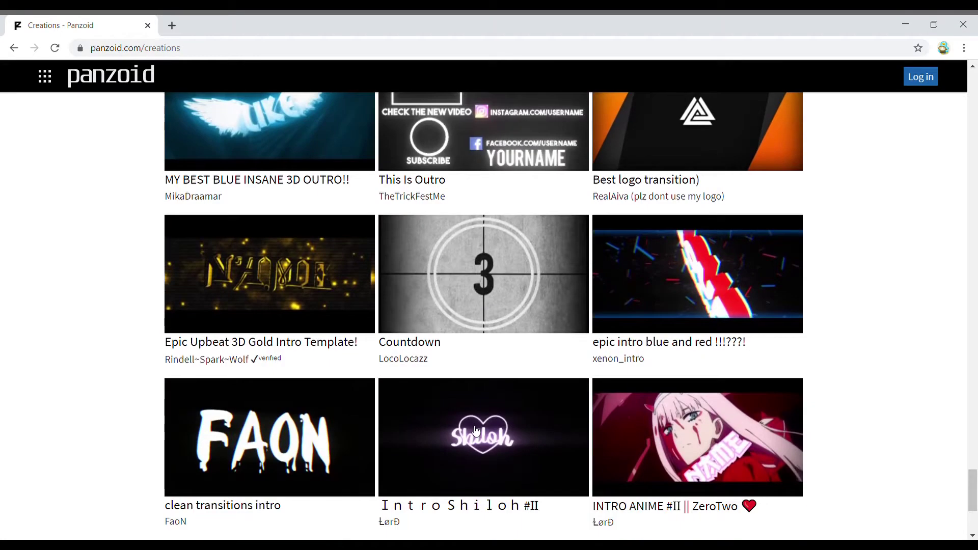
pyautogui.scroll(1, 476, 437)
pyautogui.scroll(3, 475, 439)
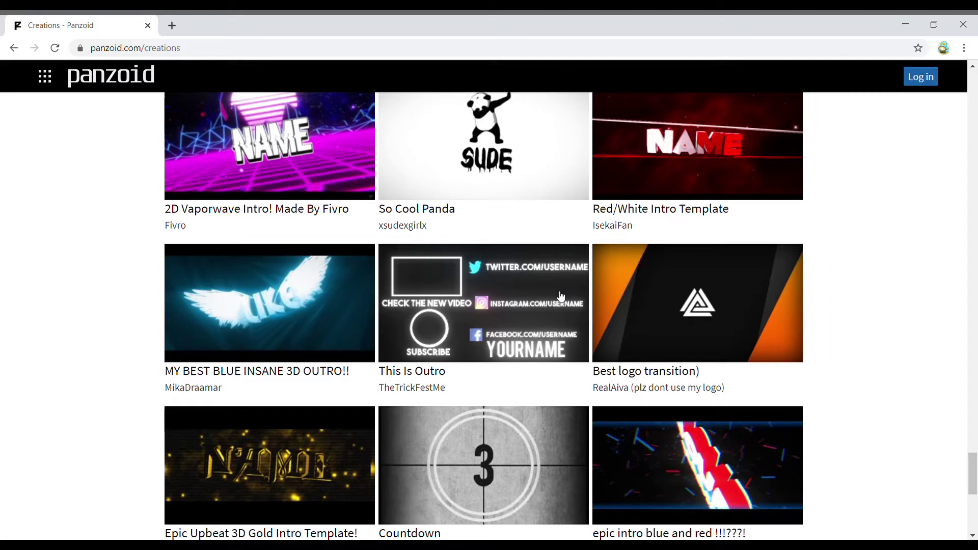
pyautogui.scroll(9, 509, 354)
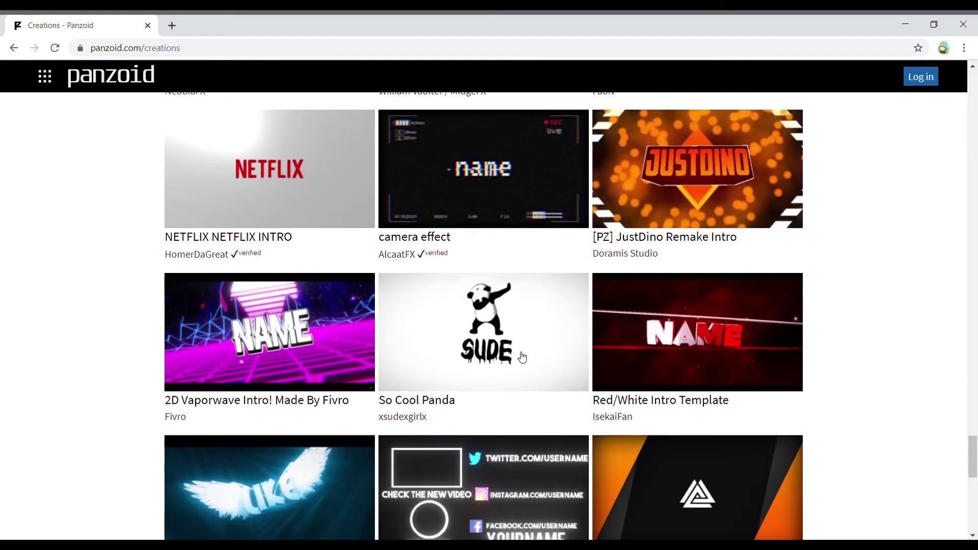
pyautogui.scroll(5, 504, 353)
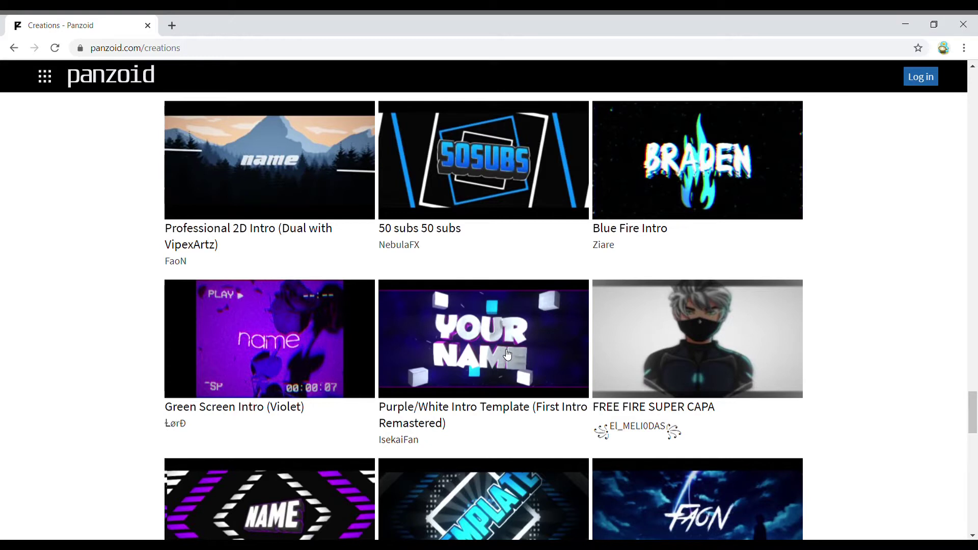
# - Find the "Amazing Purple 2D Intro! (MY BEST!)" template in the gallery and open it in Clipmaker
pyautogui.scroll(-7, 357, 357)
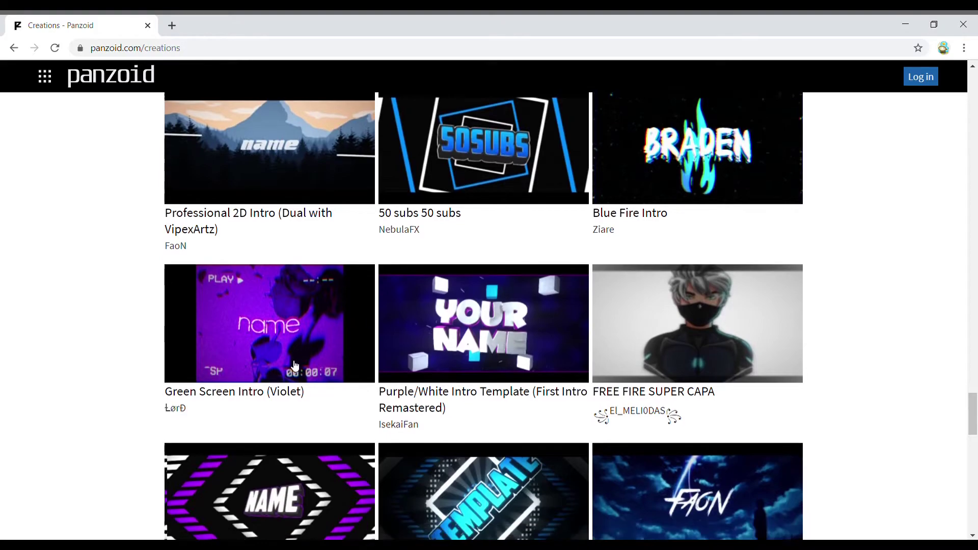
pyautogui.scroll(-20, 276, 375)
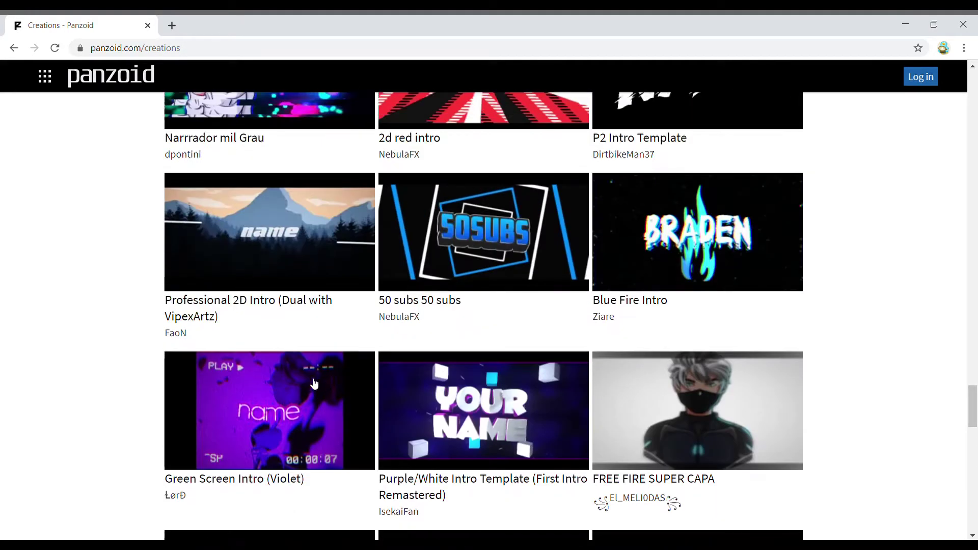
pyautogui.scroll(4, 284, 376)
pyautogui.scroll(18, 285, 376)
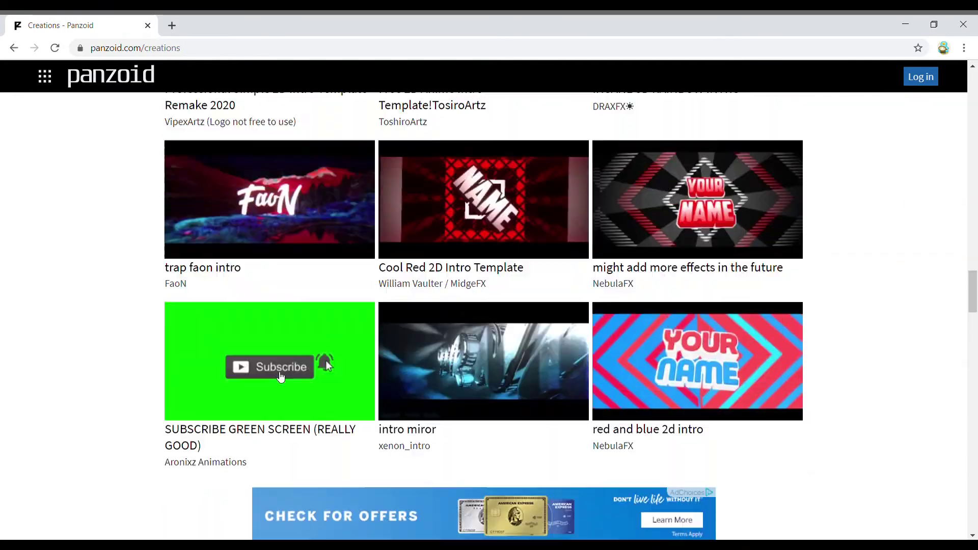
pyautogui.scroll(15, 275, 392)
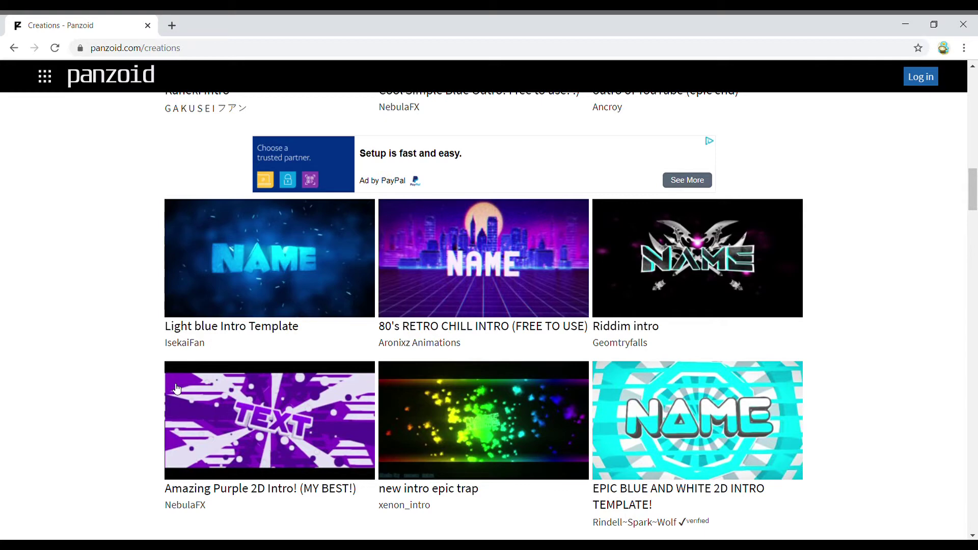
pyautogui.click(273, 409)
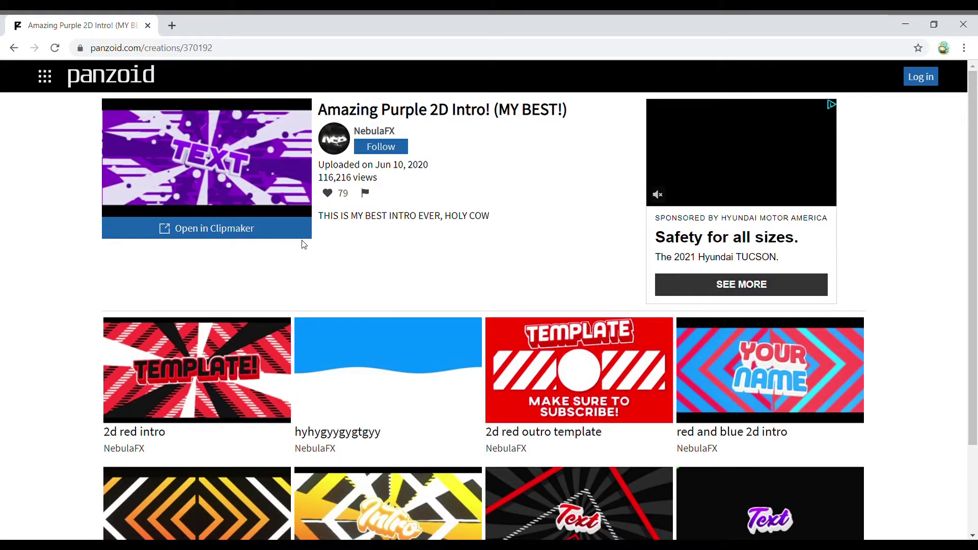
pyautogui.click(216, 232)
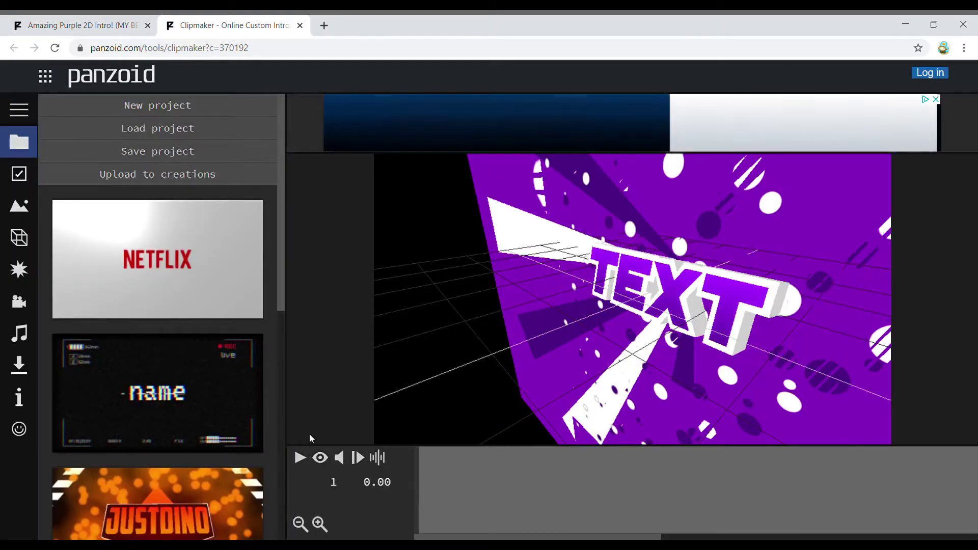
# - Play back the purple intro template, pause it, and inspect the scene in the preview from far and near
pyautogui.click(320, 457)
pyautogui.click(300, 458)
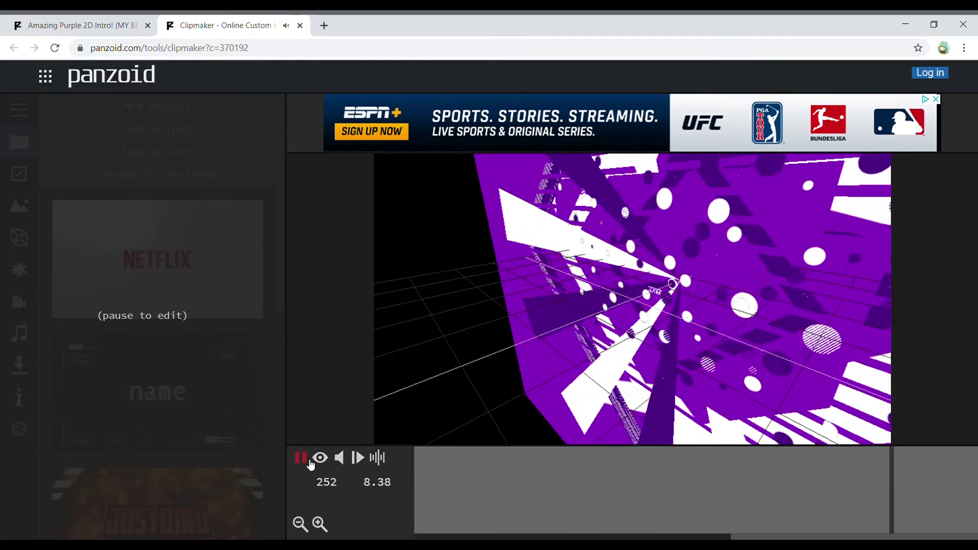
pyautogui.click(305, 459)
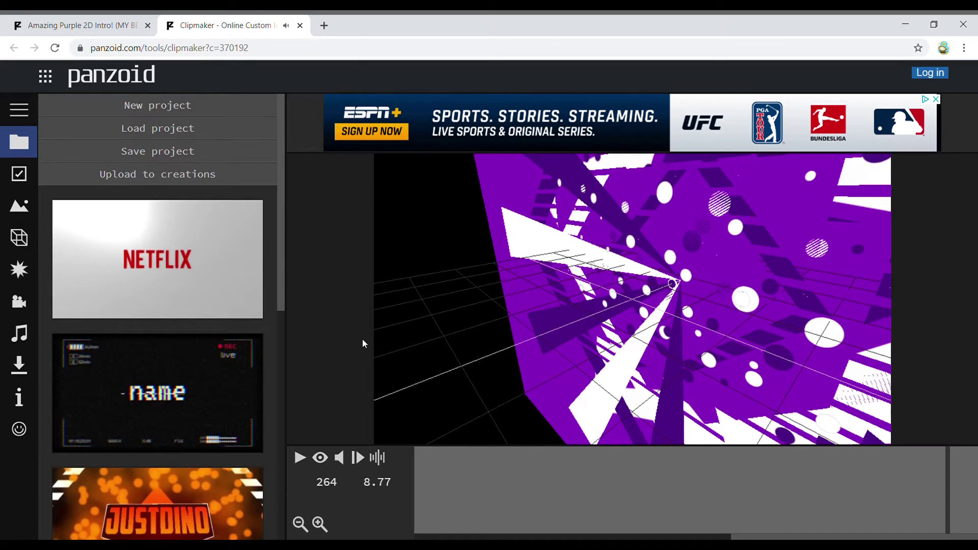
pyautogui.scroll(-10, 723, 307)
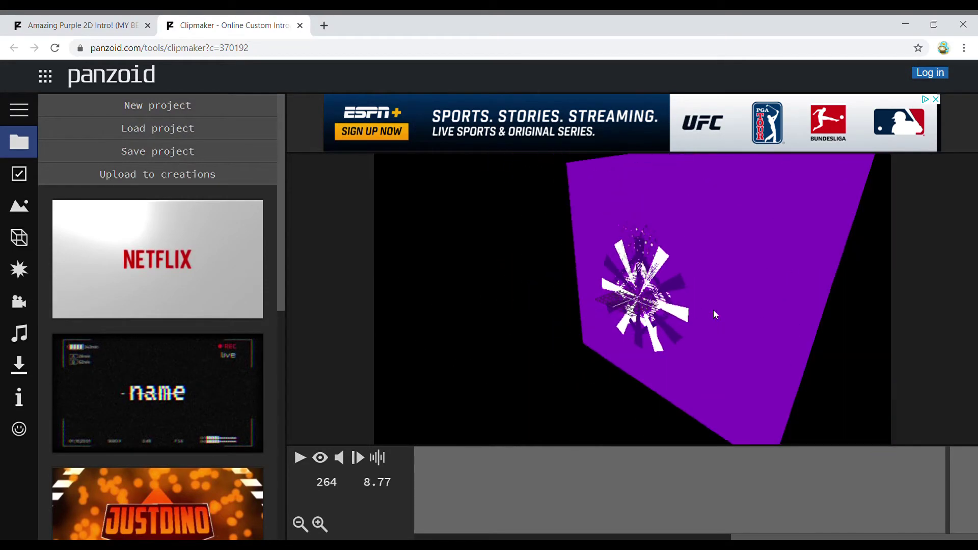
pyautogui.scroll(-3, 714, 314)
pyautogui.scroll(15, 715, 316)
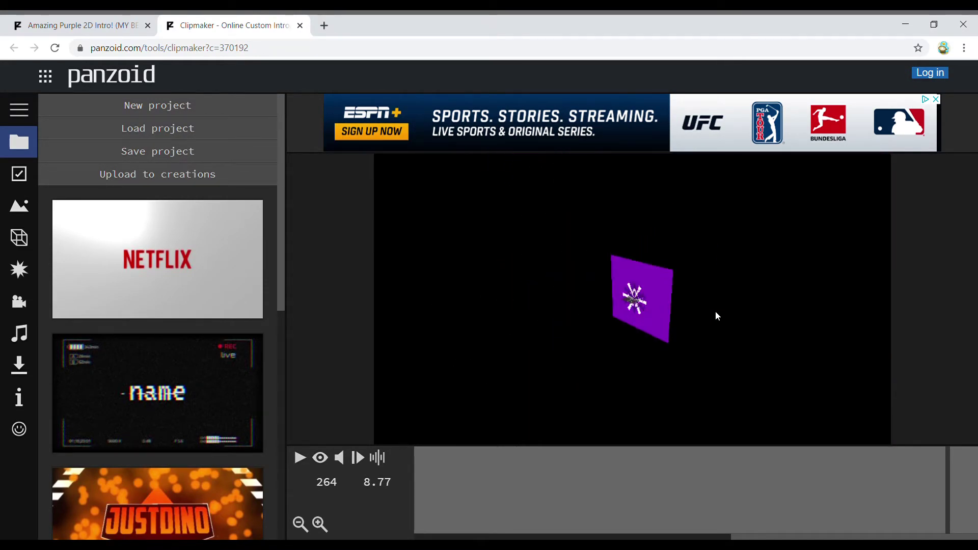
pyautogui.scroll(2, 716, 315)
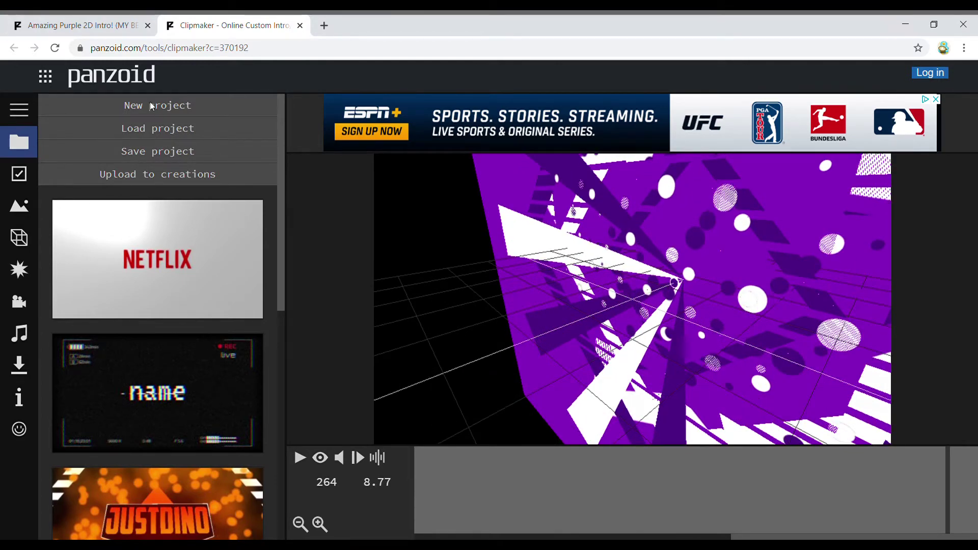
# - Set the intro's video length to 10.0 seconds in the basic settings
pyautogui.click(20, 178)
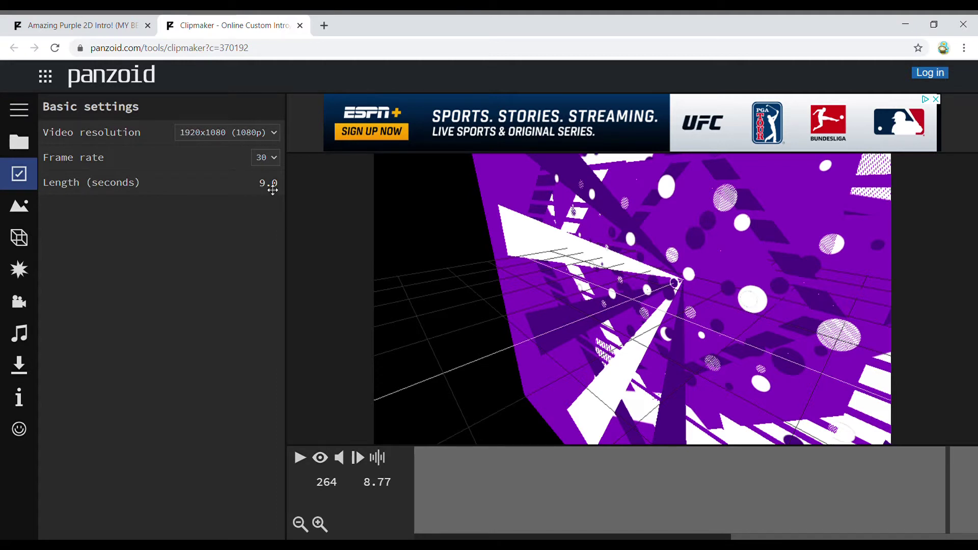
pyautogui.moveTo(269, 185); pyautogui.dragTo(452, 190)
pyautogui.moveTo(391, 192); pyautogui.dragTo(247, 191)
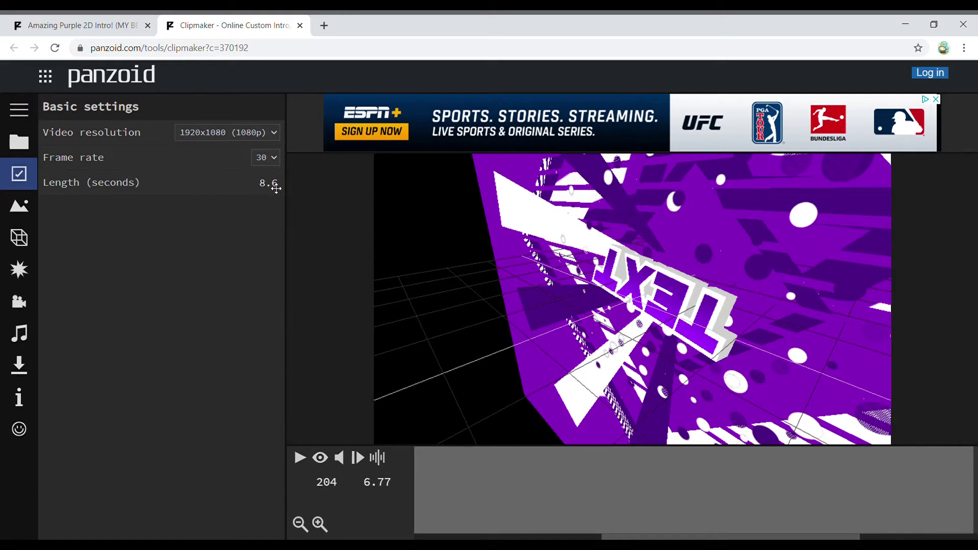
pyautogui.moveTo(280, 189); pyautogui.dragTo(235, 191)
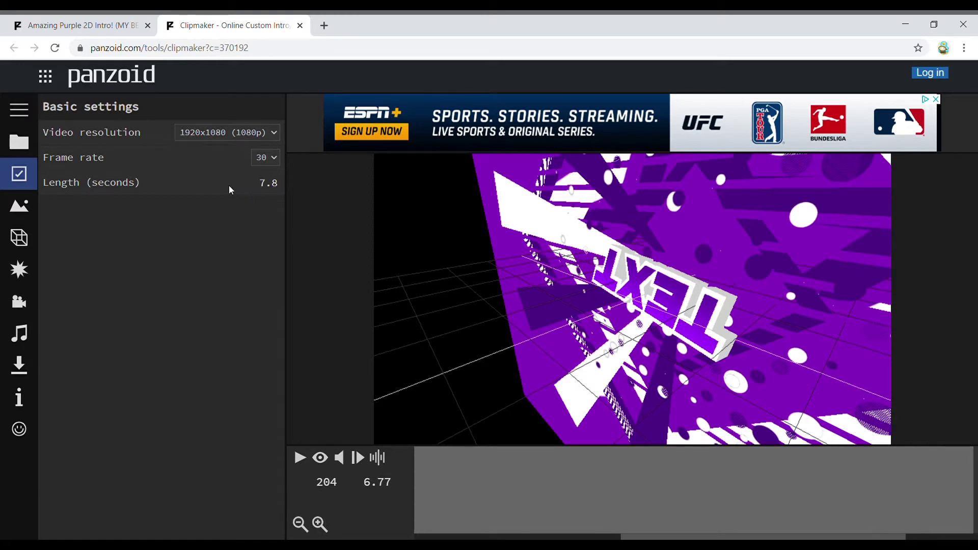
pyautogui.moveTo(275, 185); pyautogui.dragTo(402, 192)
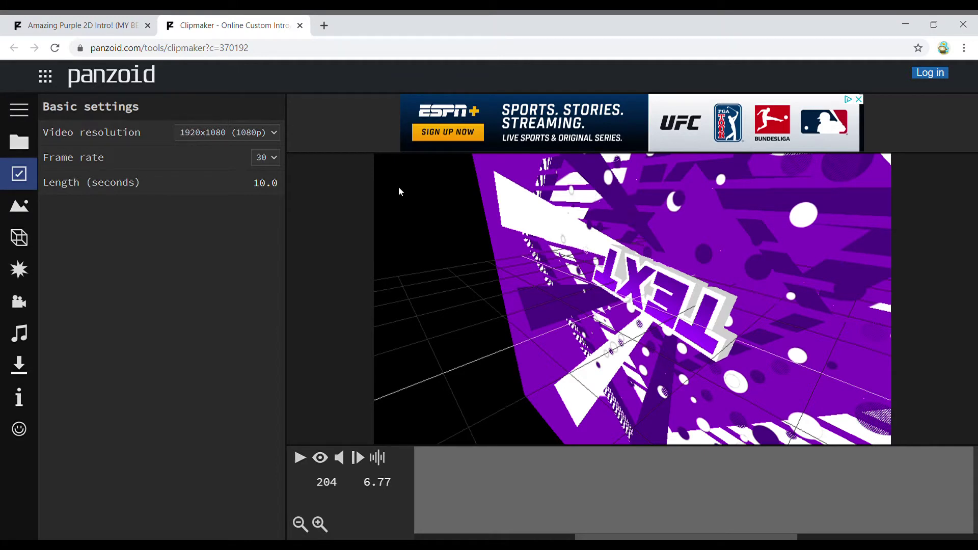
# - Open the scene's object list, enlarge it to browse the groups and shapes, and briefly play the intro
pyautogui.click(274, 187)
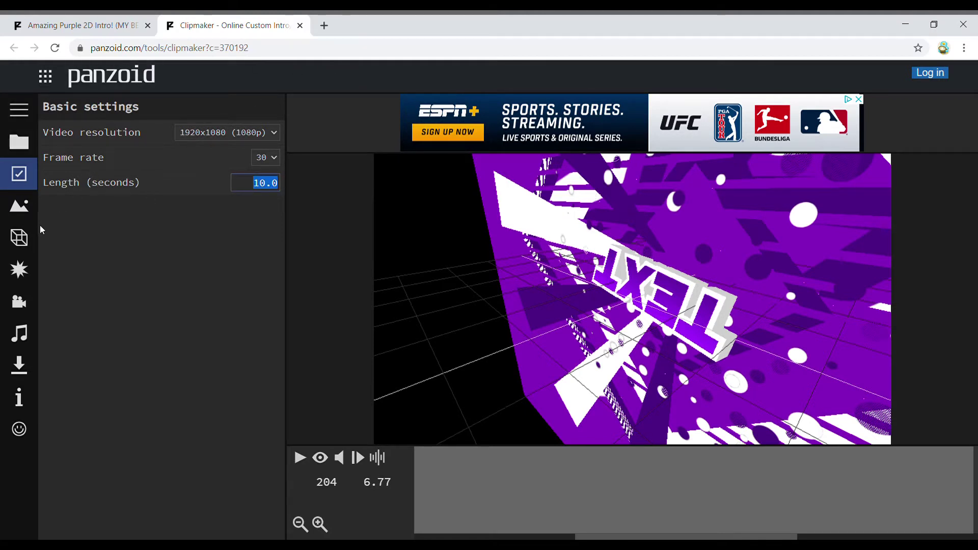
pyautogui.click(14, 237)
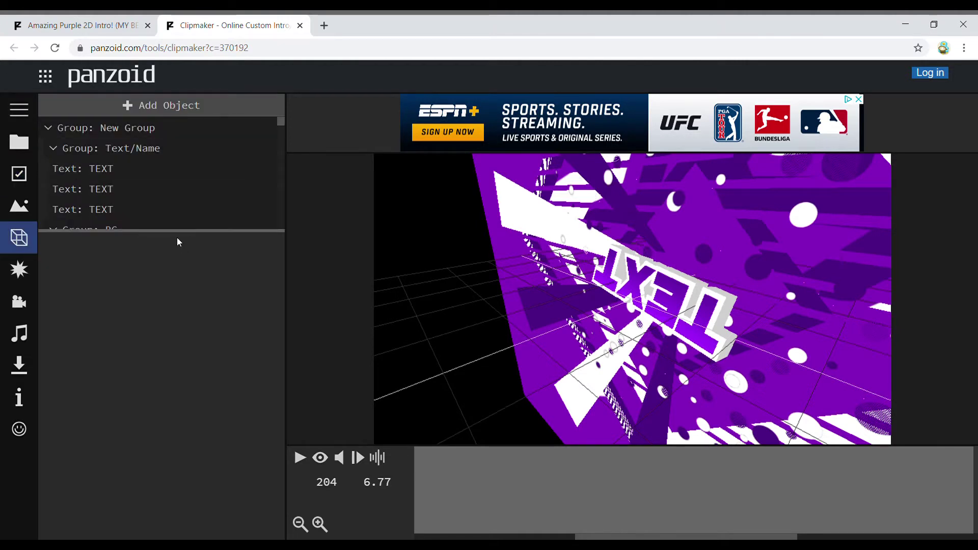
pyautogui.moveTo(180, 236); pyautogui.dragTo(182, 297)
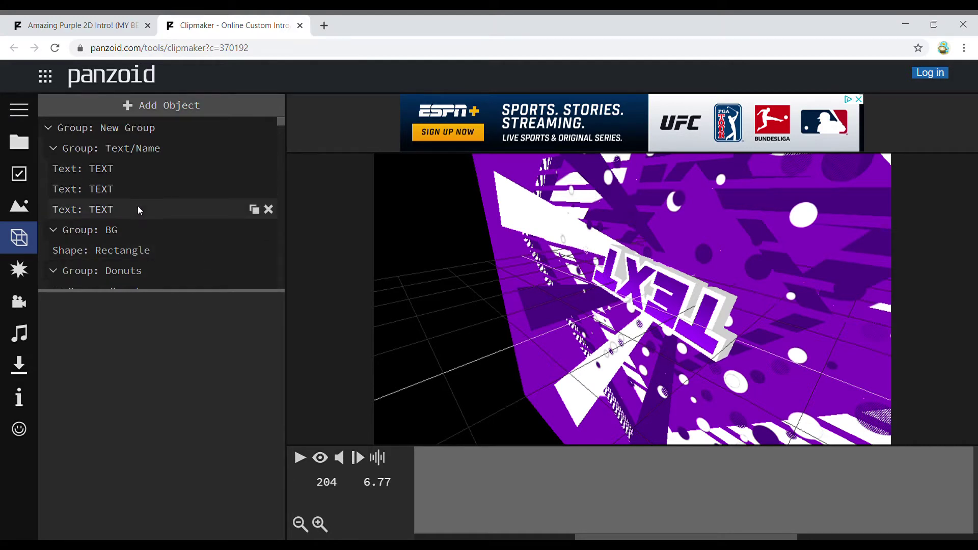
pyautogui.scroll(-15, 145, 203)
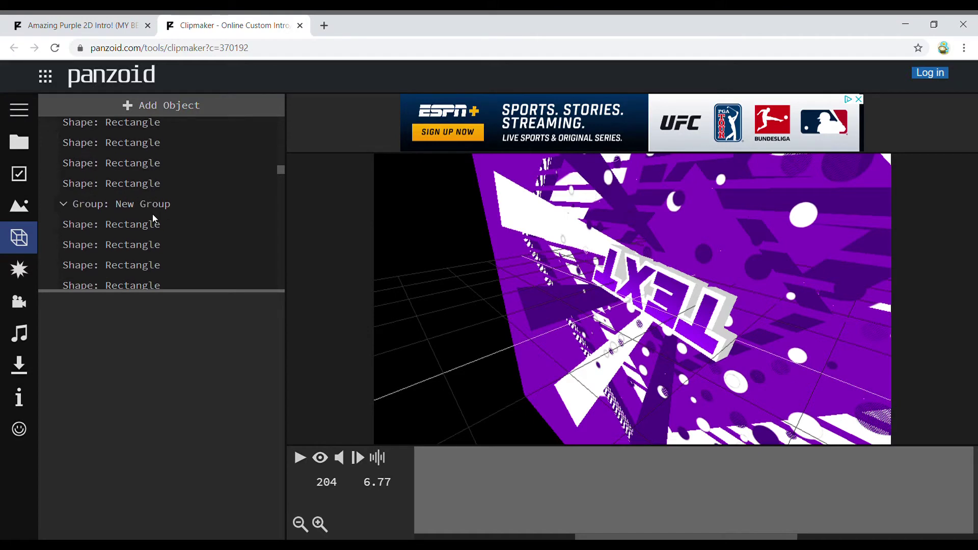
pyautogui.scroll(-5, 153, 219)
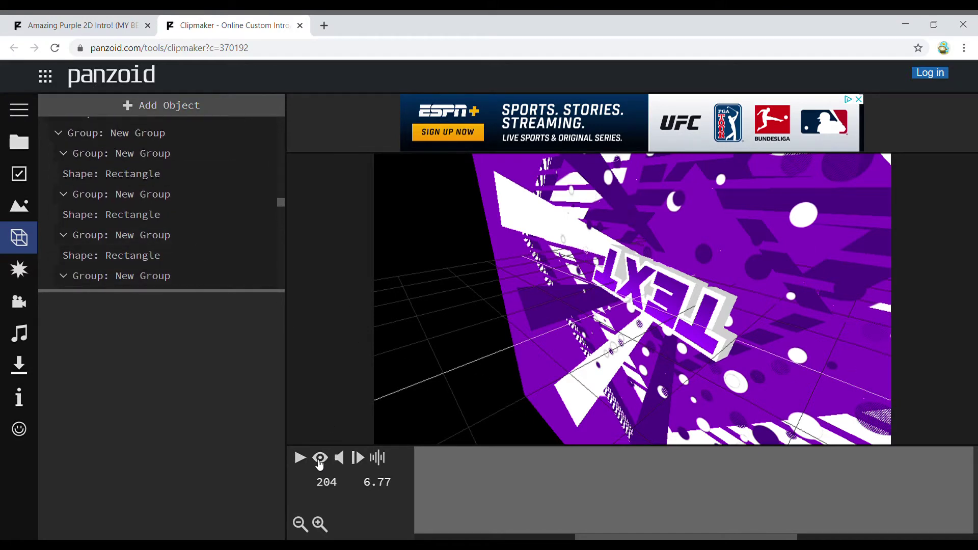
pyautogui.click(301, 460)
pyautogui.click(306, 460)
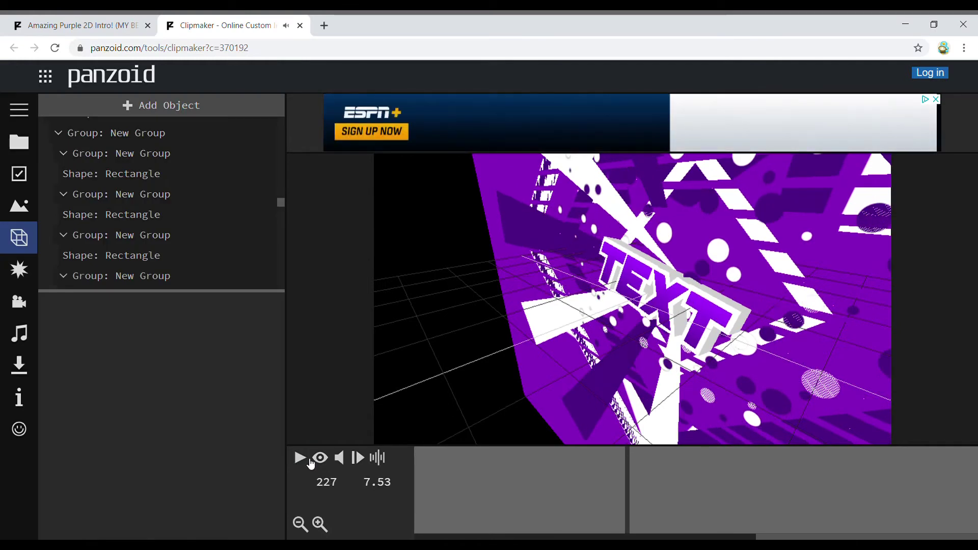
# - Select a circle shape from the nested groups and examine its size, position, rotation, scale, color and material properties
pyautogui.scroll(3, 120, 245)
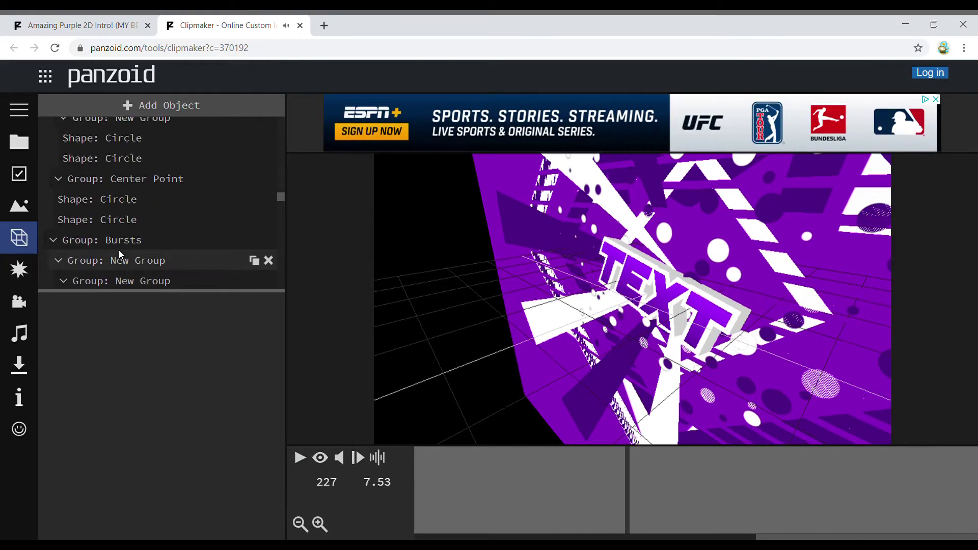
pyautogui.scroll(2, 113, 233)
pyautogui.scroll(-4, 139, 256)
pyautogui.scroll(2, 132, 265)
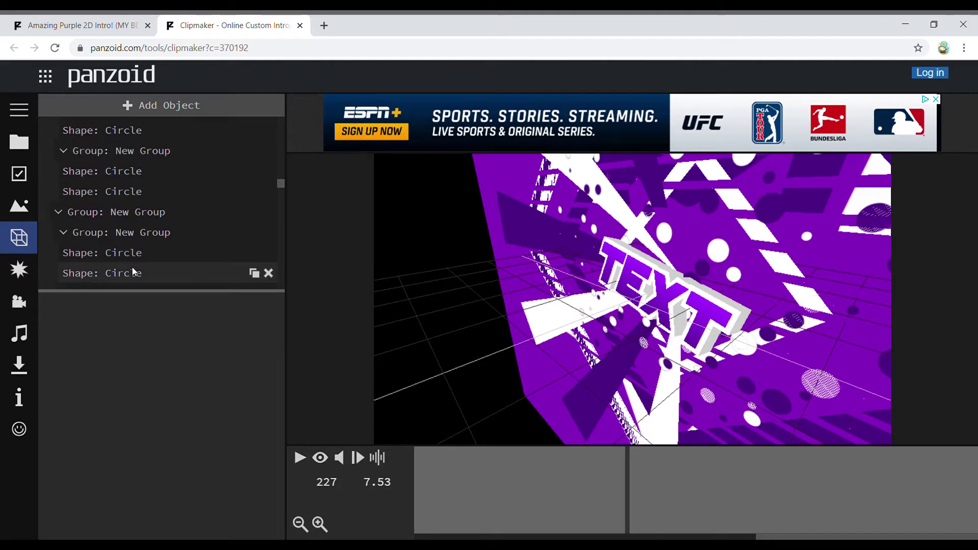
pyautogui.click(103, 257)
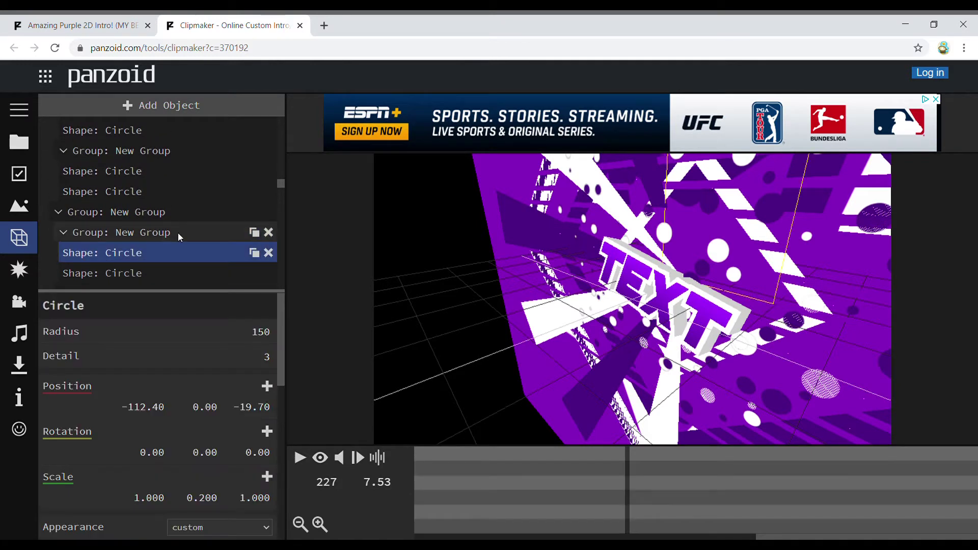
pyautogui.scroll(-6, 235, 414)
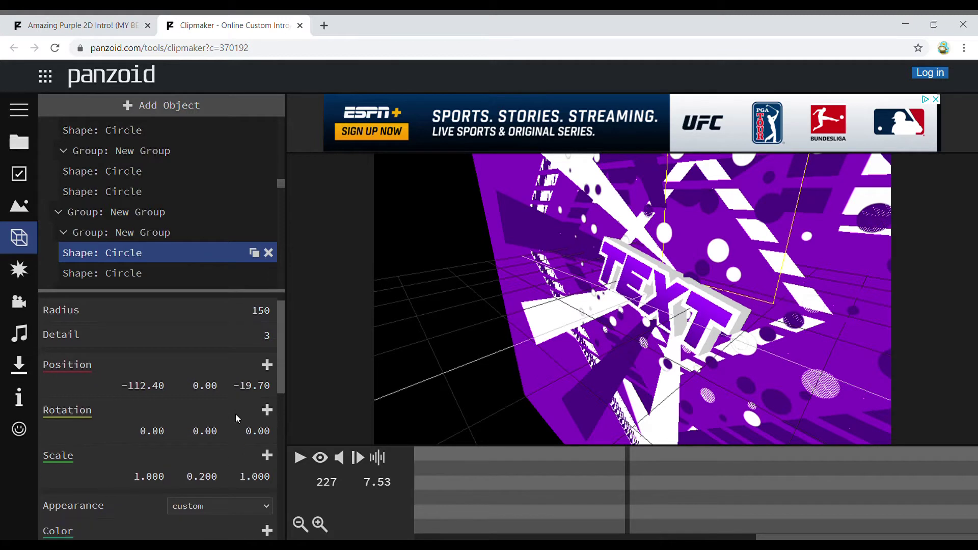
pyautogui.scroll(1, 257, 344)
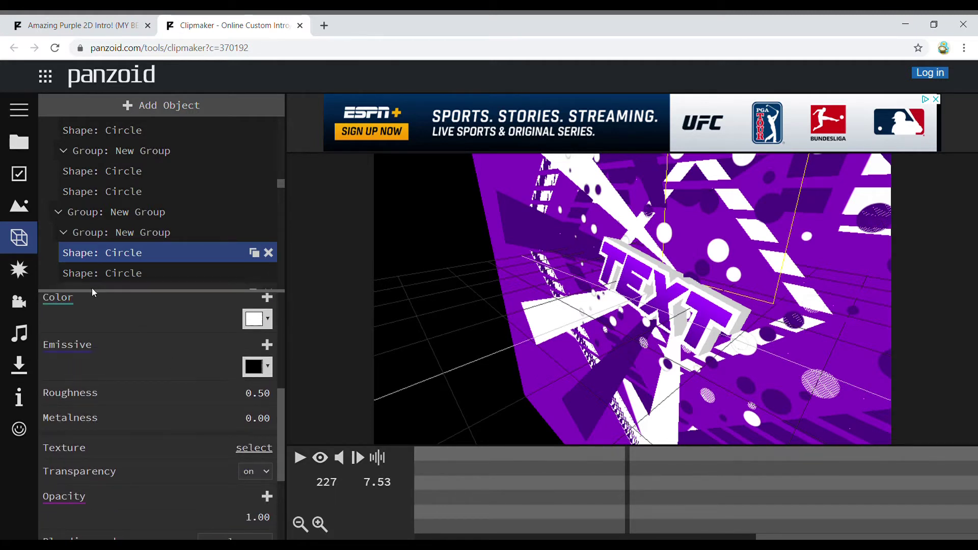
pyautogui.scroll(1, 274, 354)
pyautogui.scroll(1, 273, 354)
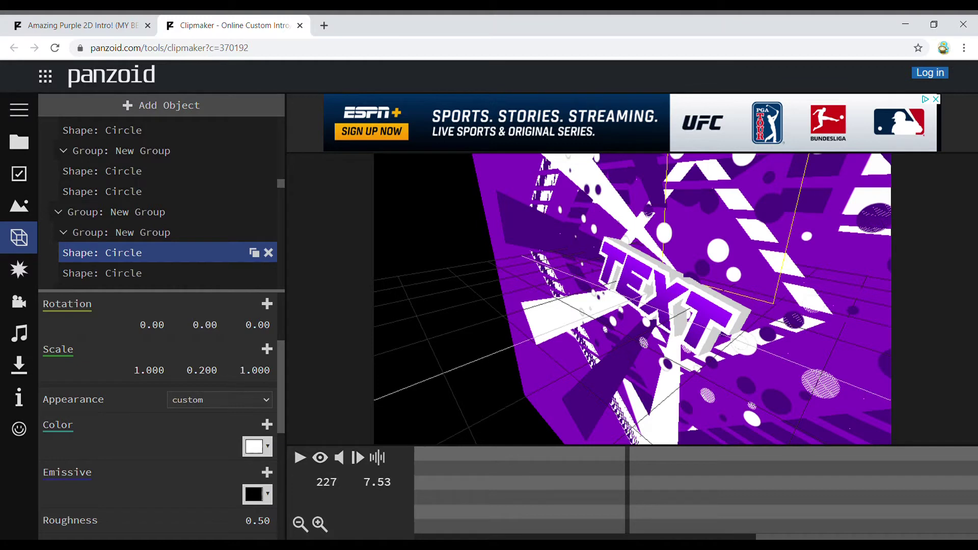
pyautogui.scroll(-1, 234, 448)
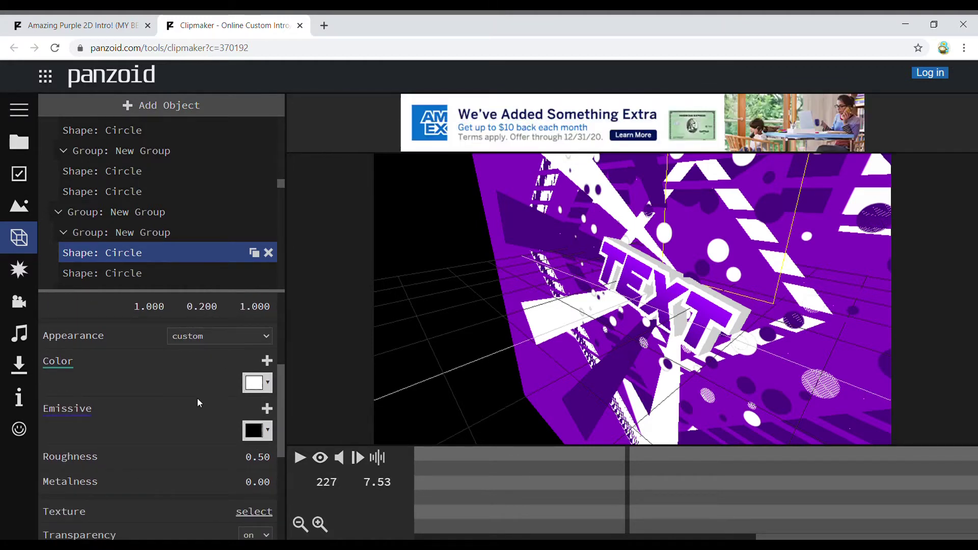
pyautogui.scroll(2, 214, 445)
pyautogui.scroll(1, 234, 493)
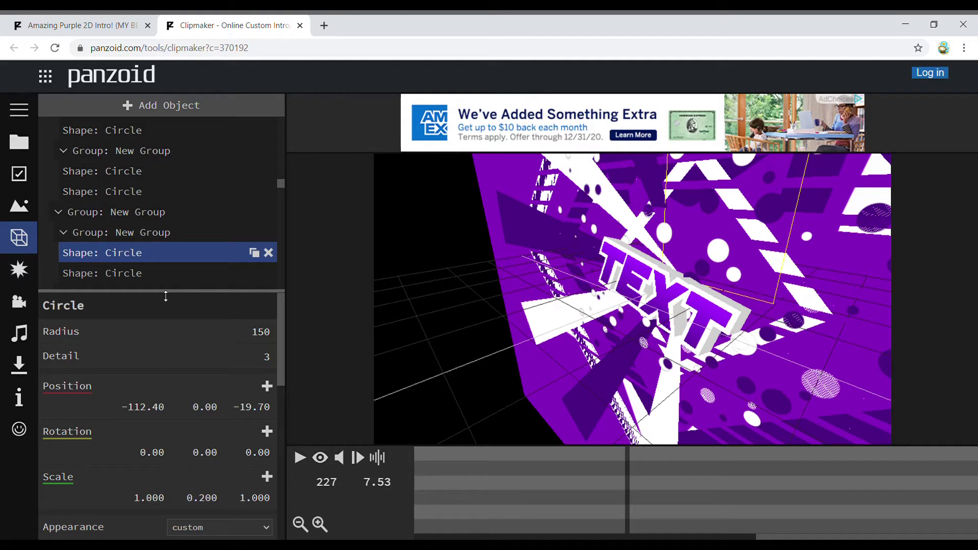
# - Replace the wording of the first text object in the Text/Name group with "CTV3781"
pyautogui.scroll(5, 111, 257)
pyautogui.scroll(8, 113, 260)
pyautogui.scroll(10, 140, 248)
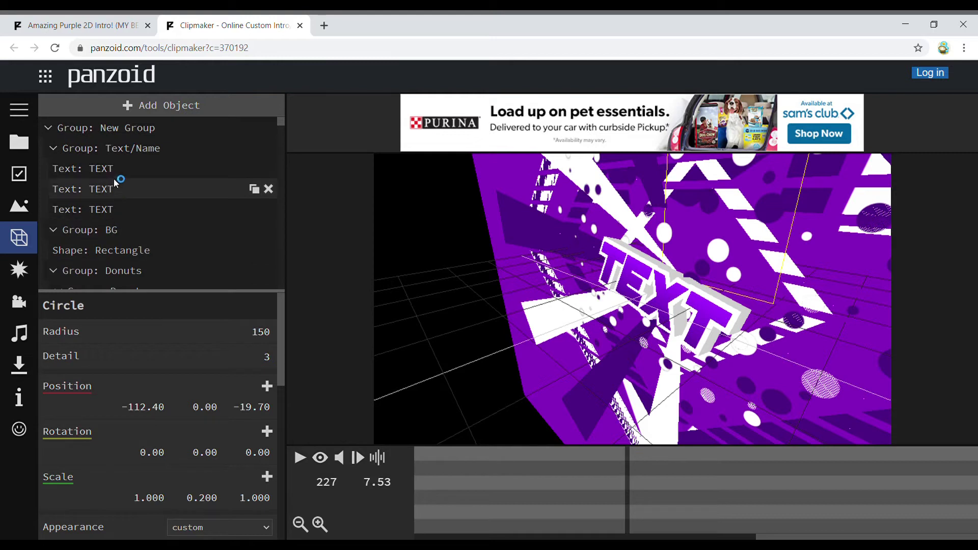
pyautogui.click(130, 167)
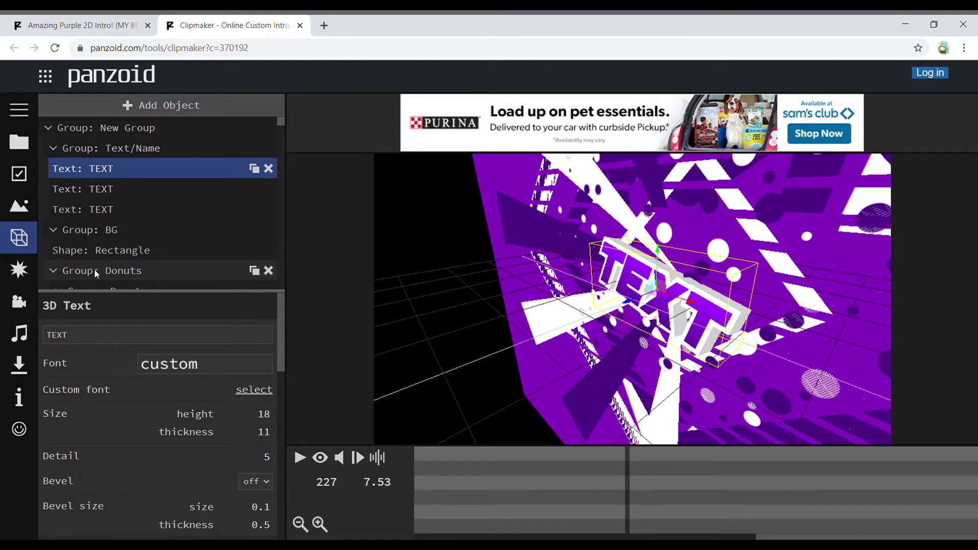
pyautogui.press('BackSpace')
pyautogui.press('BackSpace')
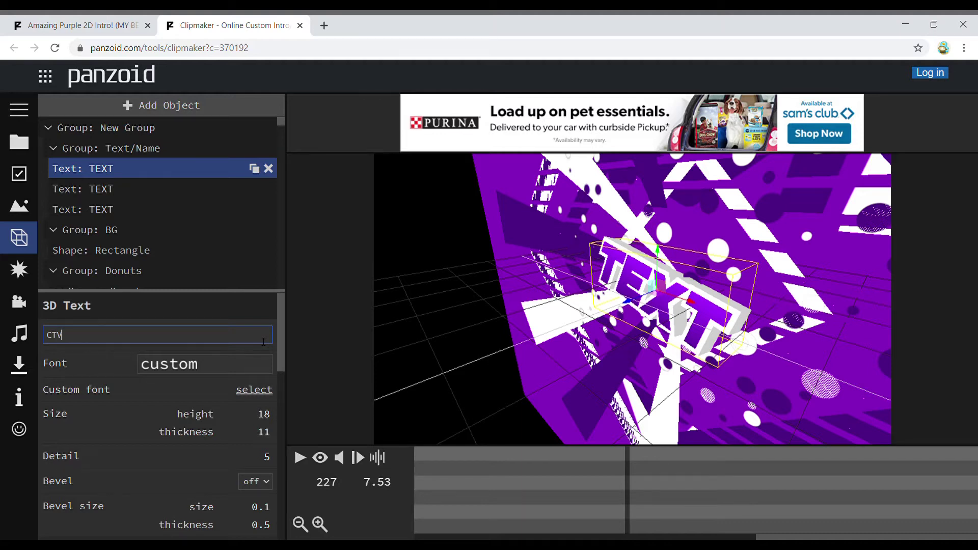
pyautogui.write('81')
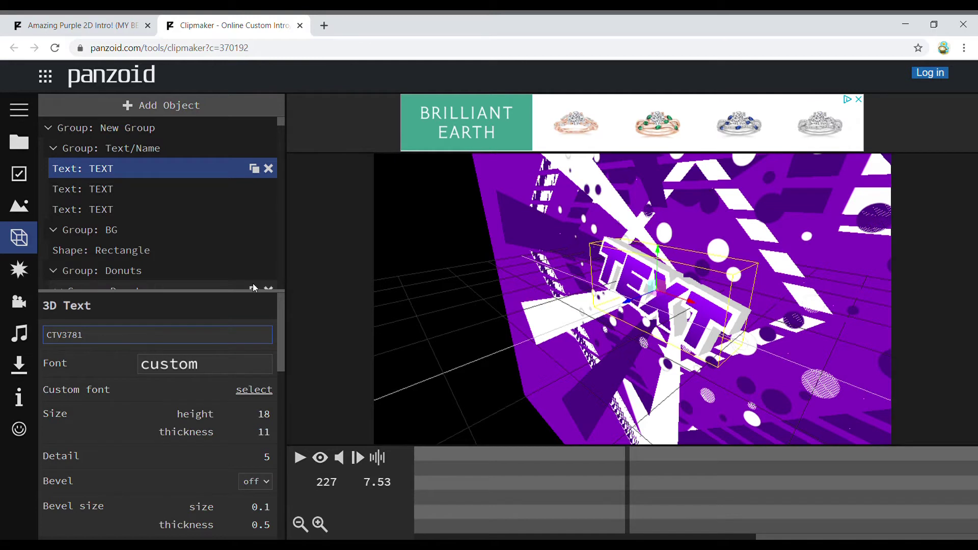
pyautogui.press('Return')
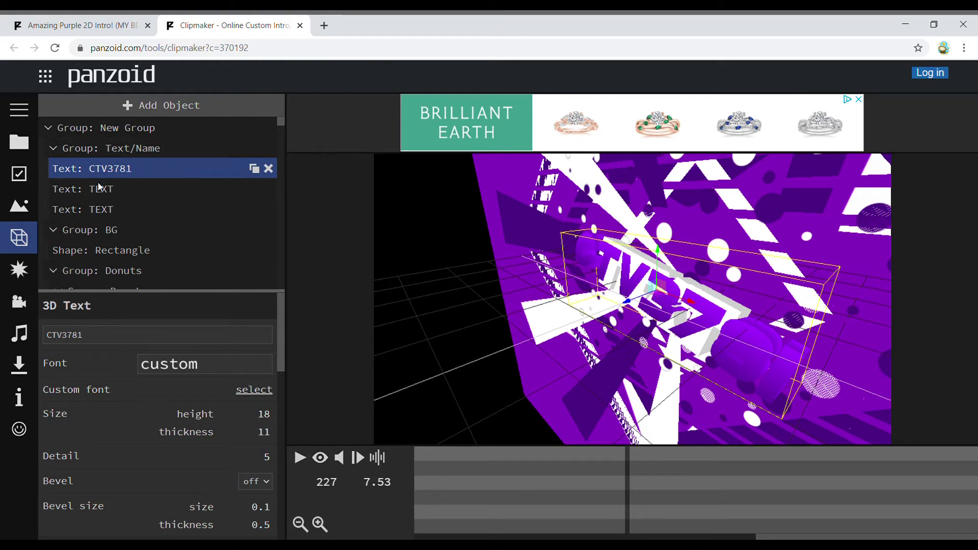
# - Look through the object list for other text objects and change the second Text/Name object's wording to "CTV3781"
pyautogui.scroll(-10, 134, 201)
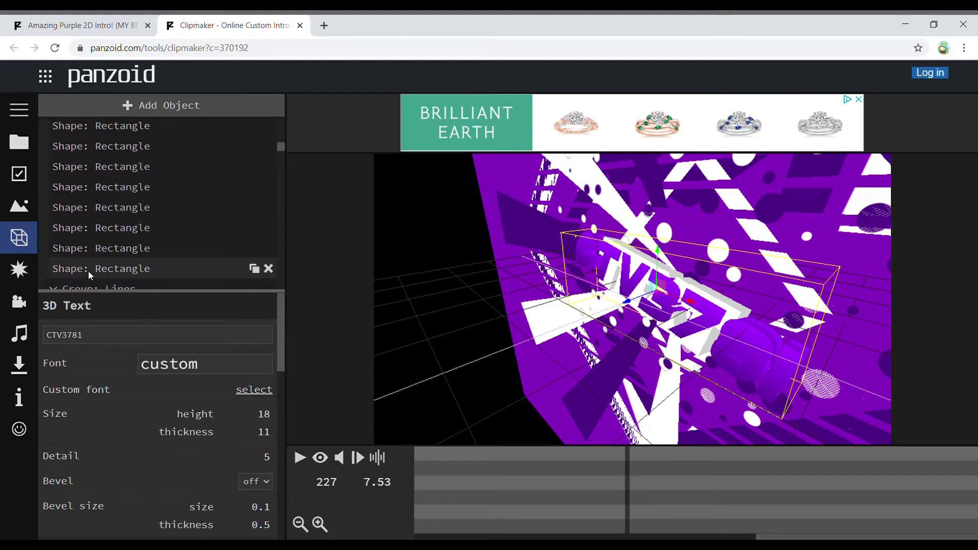
pyautogui.scroll(-5, 100, 240)
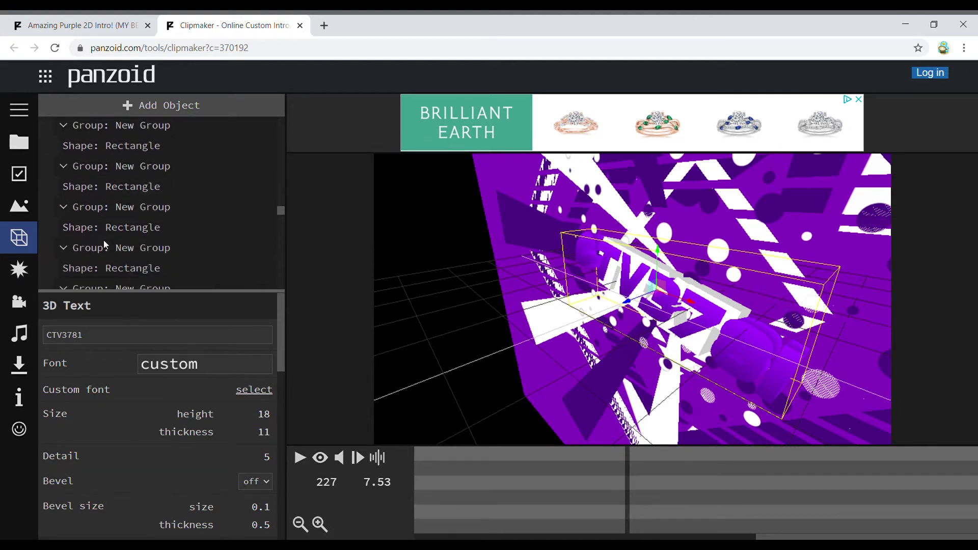
pyautogui.scroll(-3, 105, 258)
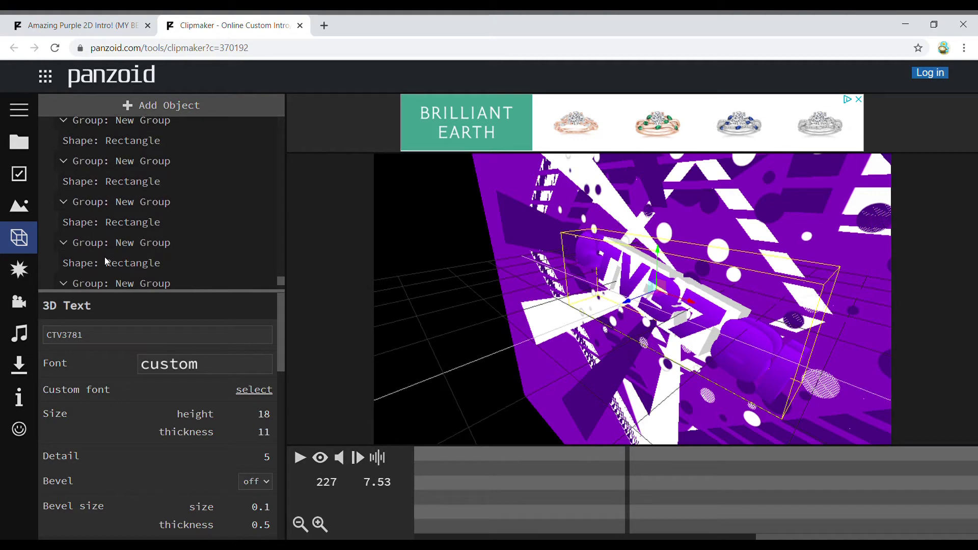
pyautogui.scroll(5, 104, 258)
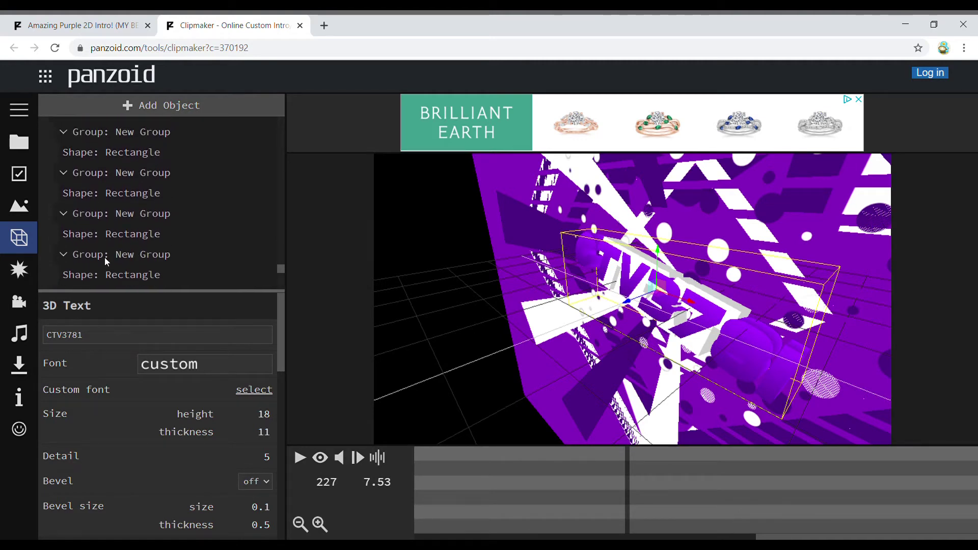
pyautogui.scroll(10, 105, 258)
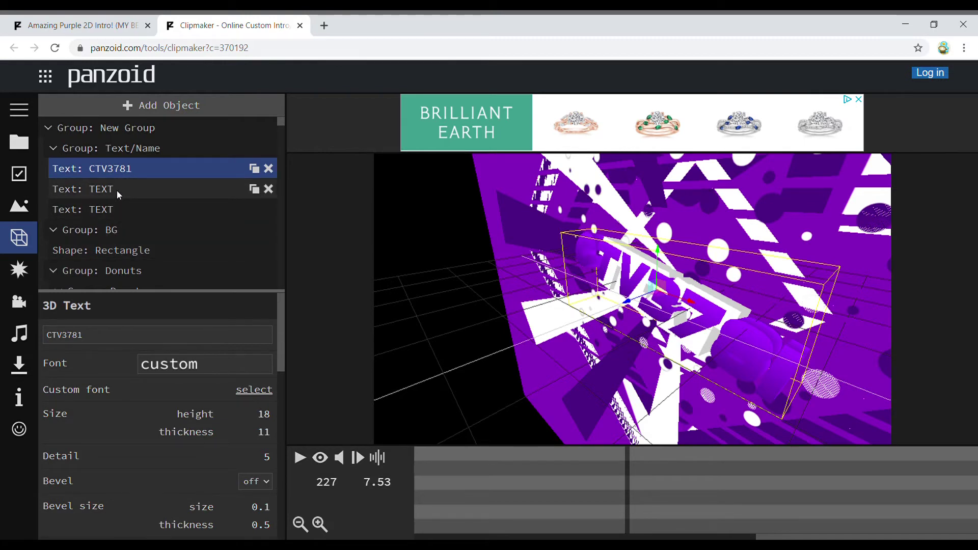
pyautogui.click(117, 191)
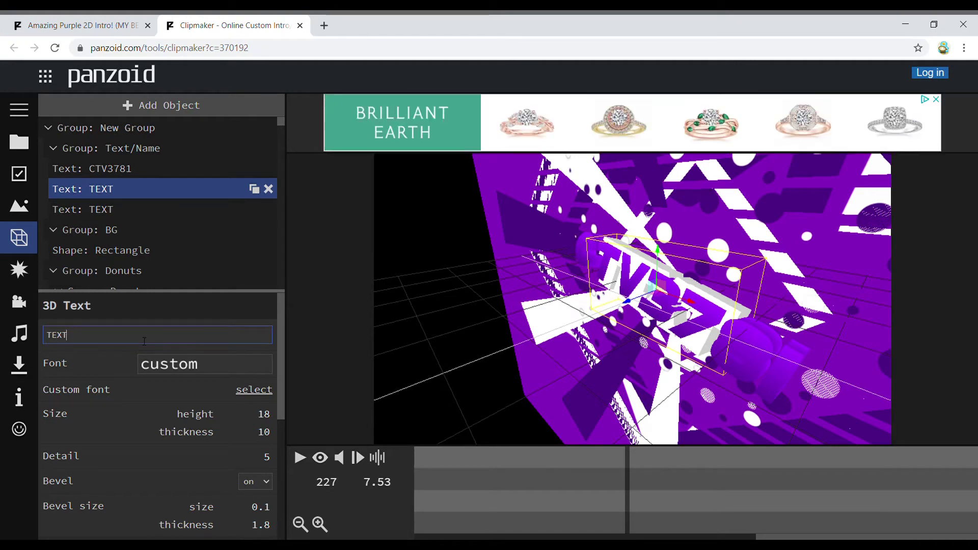
pyautogui.press('BackSpace')
pyautogui.press('BackSpace')
pyautogui.press('BackSpace')
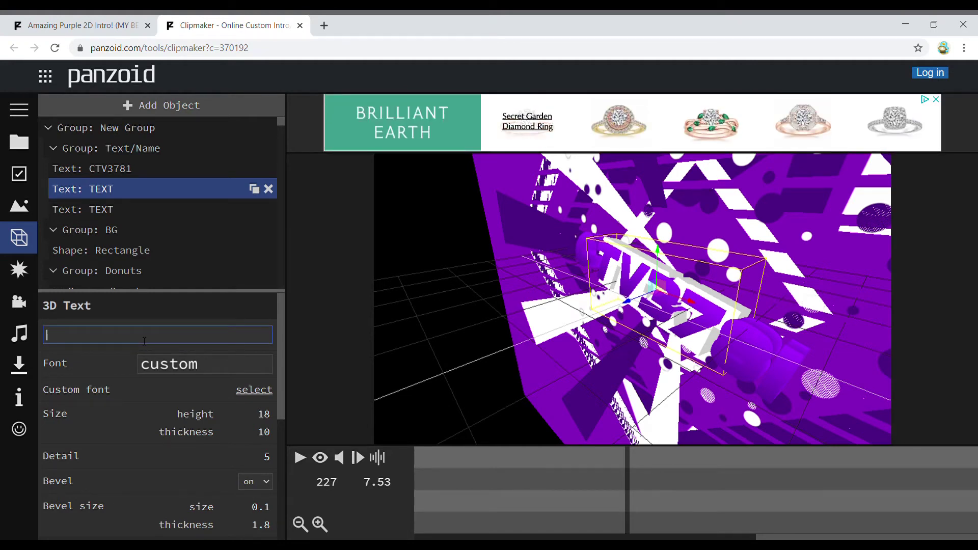
pyautogui.write('CTV3')
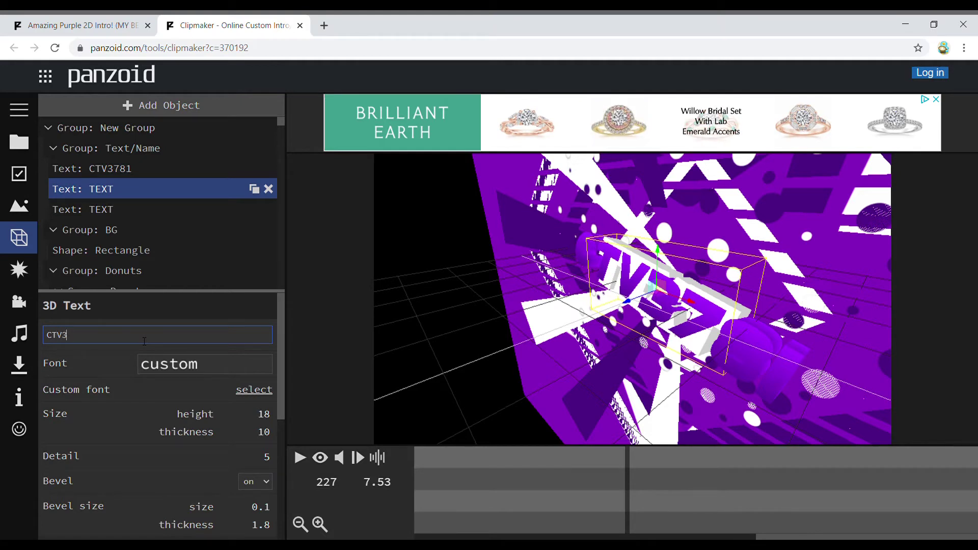
pyautogui.write('781')
pyautogui.press('Return')
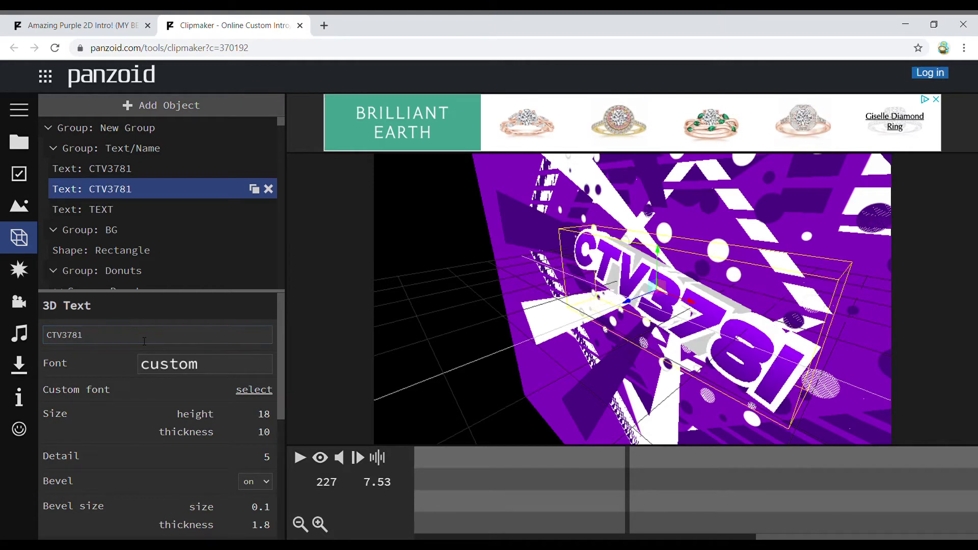
# - Change the wording of the third text object in the Text/Name group to "CTV3781"
pyautogui.click(119, 209)
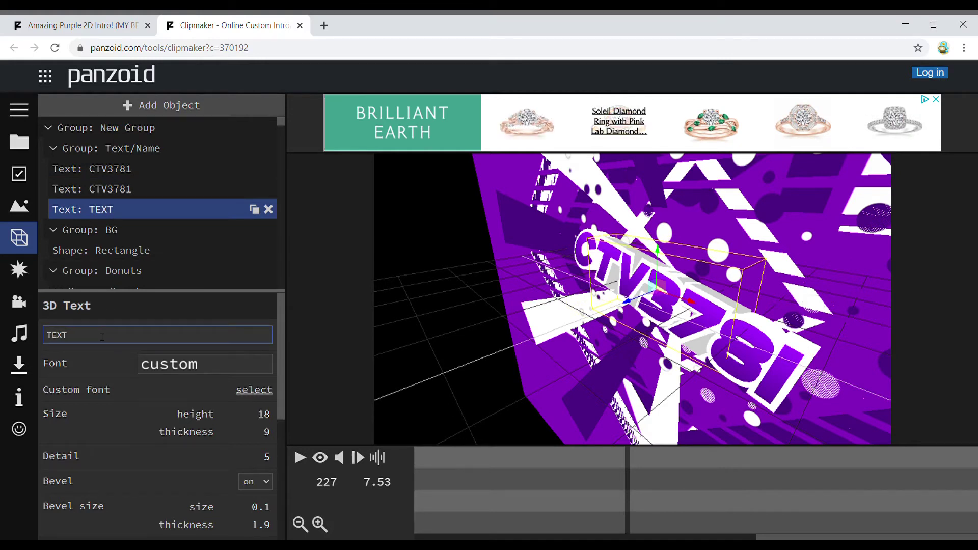
pyautogui.press('BackSpace')
pyautogui.press('BackSpace')
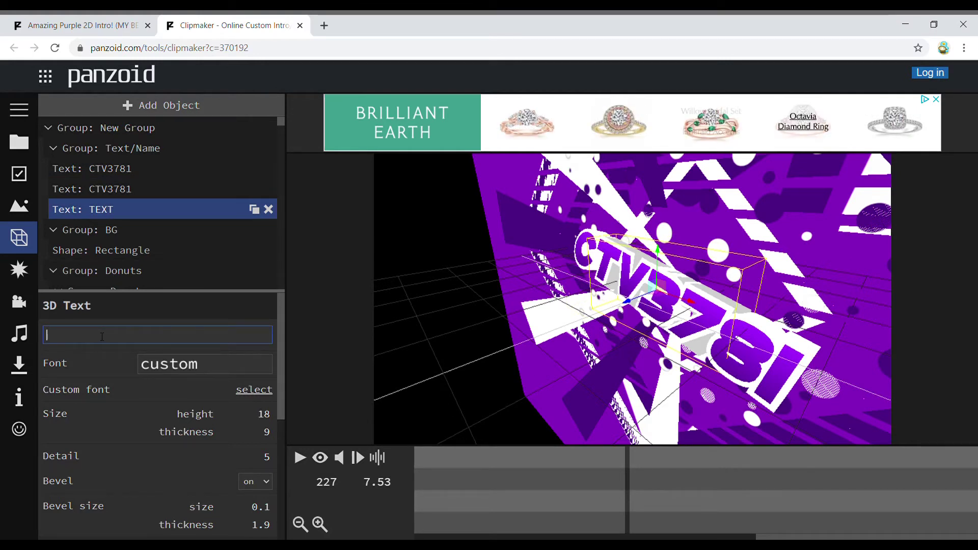
pyautogui.write('CTV3781')
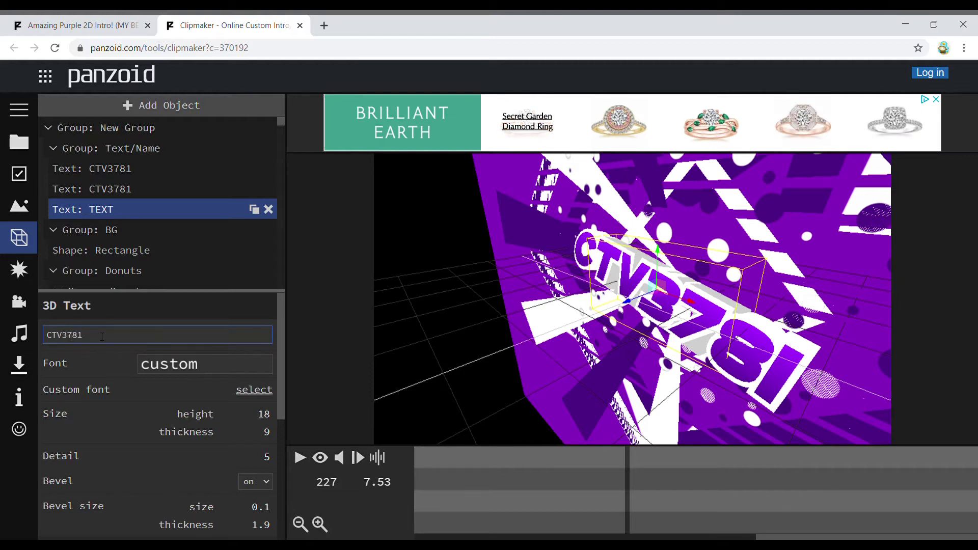
pyautogui.press('Return')
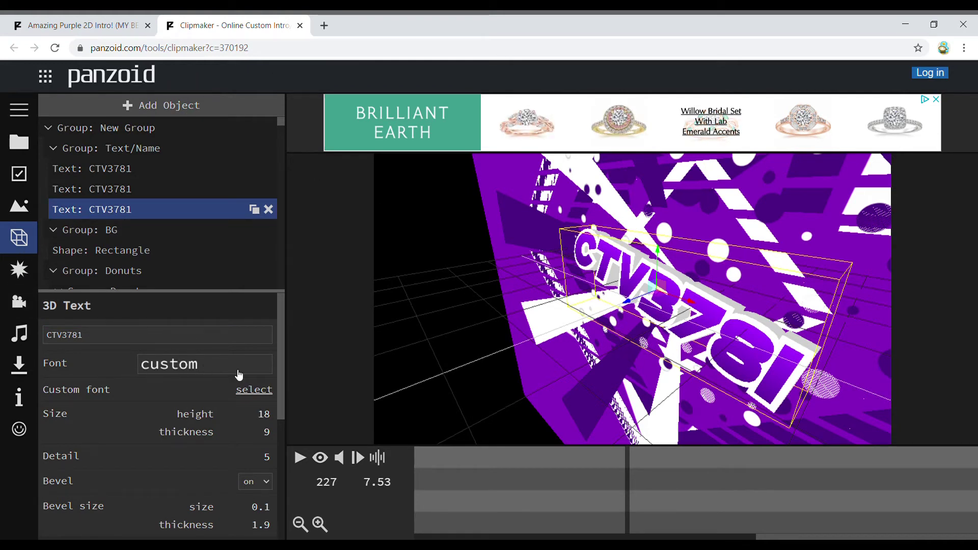
# - Set the font of the third and second CTV3781 text objects to The Bold Font
pyautogui.click(213, 371)
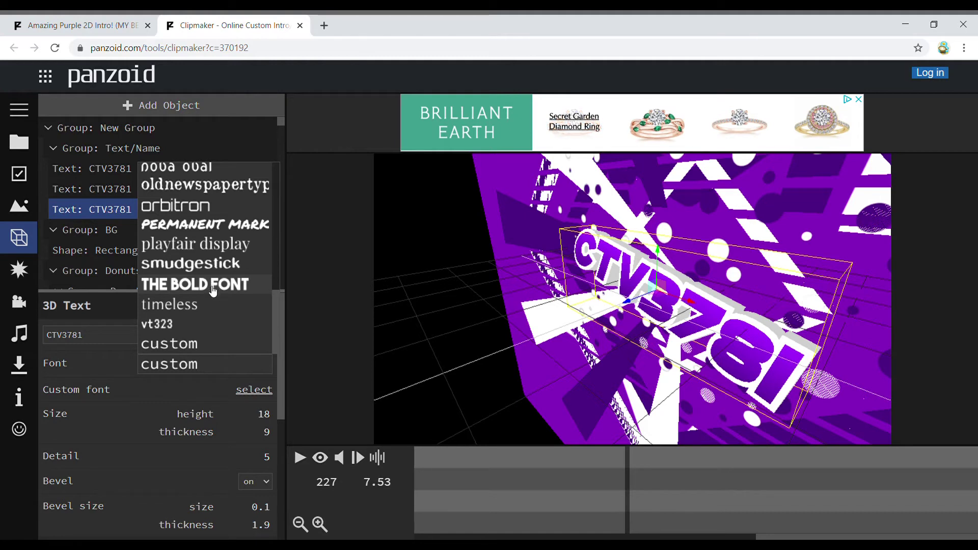
pyautogui.click(194, 288)
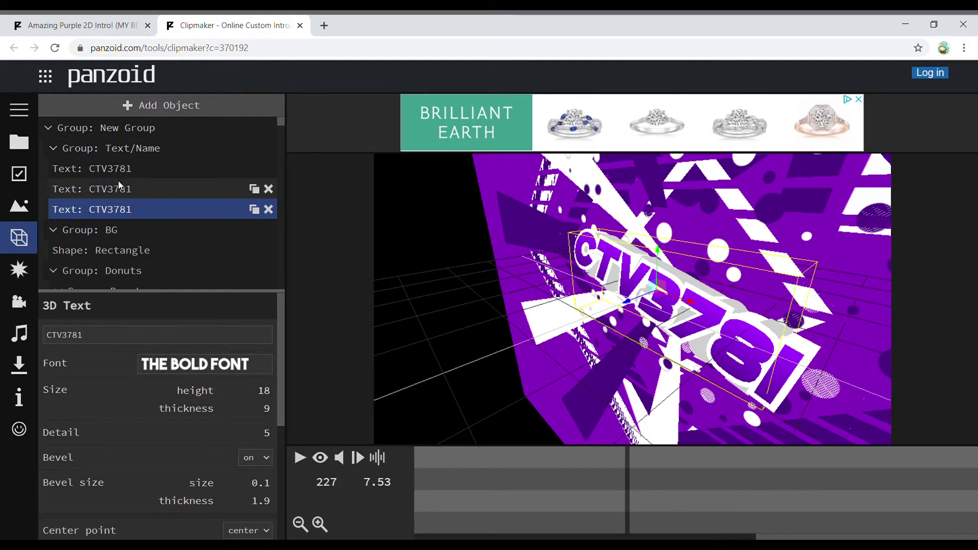
pyautogui.click(191, 189)
pyautogui.click(206, 365)
pyautogui.click(191, 283)
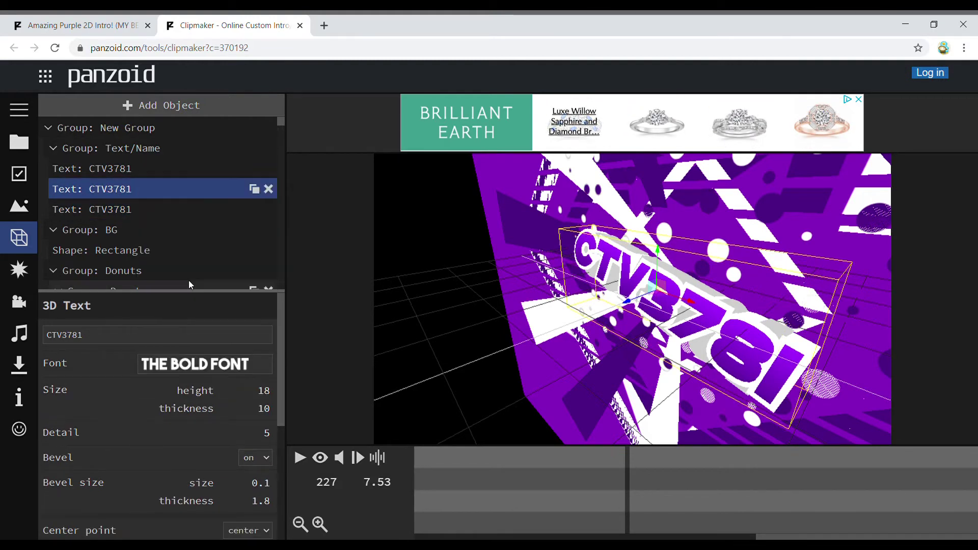
# - Set the font of the first CTV3781 text object in the Text/Name group to The Bold Font
pyautogui.click(151, 173)
pyautogui.click(229, 372)
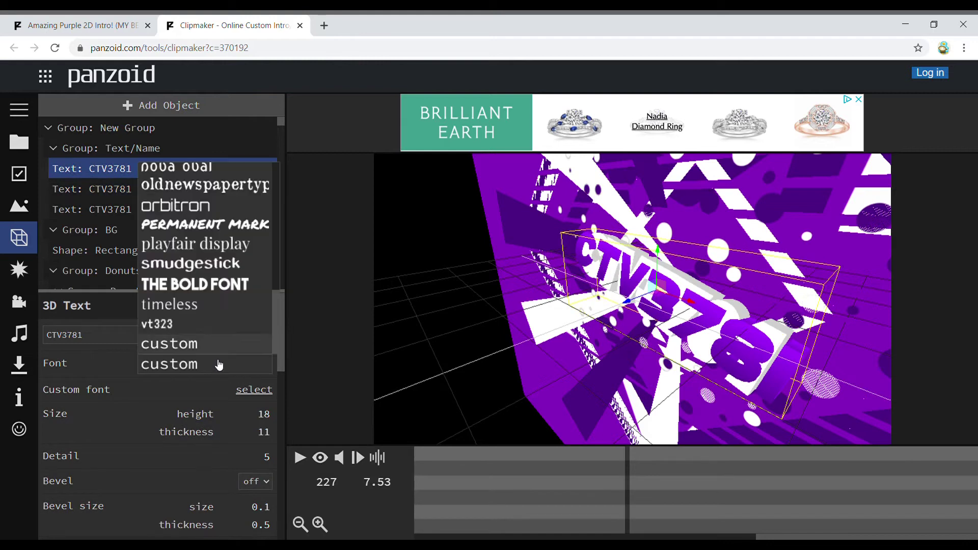
pyautogui.click(192, 284)
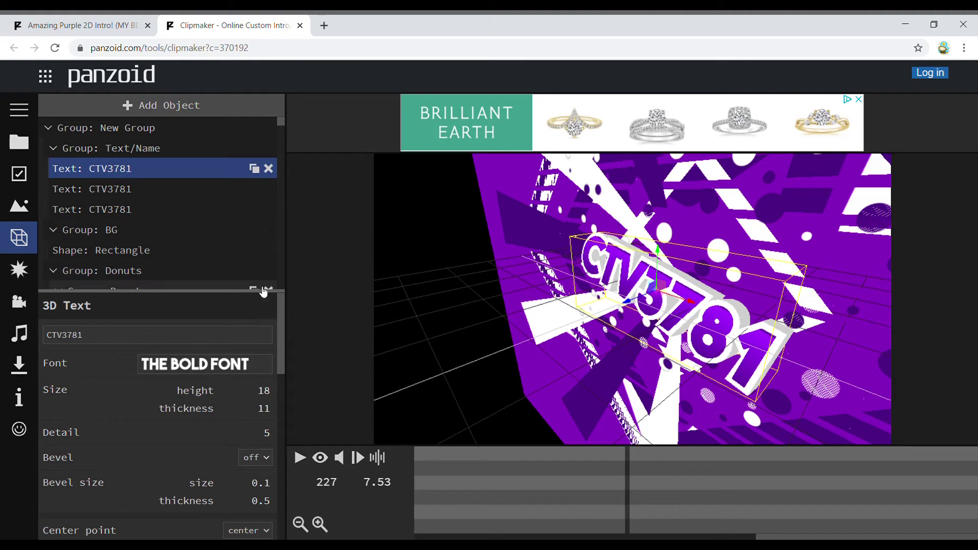
# - Change the Color property of the first CTV3781 text object to the orange swatch, leaving its Emissive color alone
pyautogui.scroll(-8, 183, 427)
pyautogui.scroll(3, 216, 392)
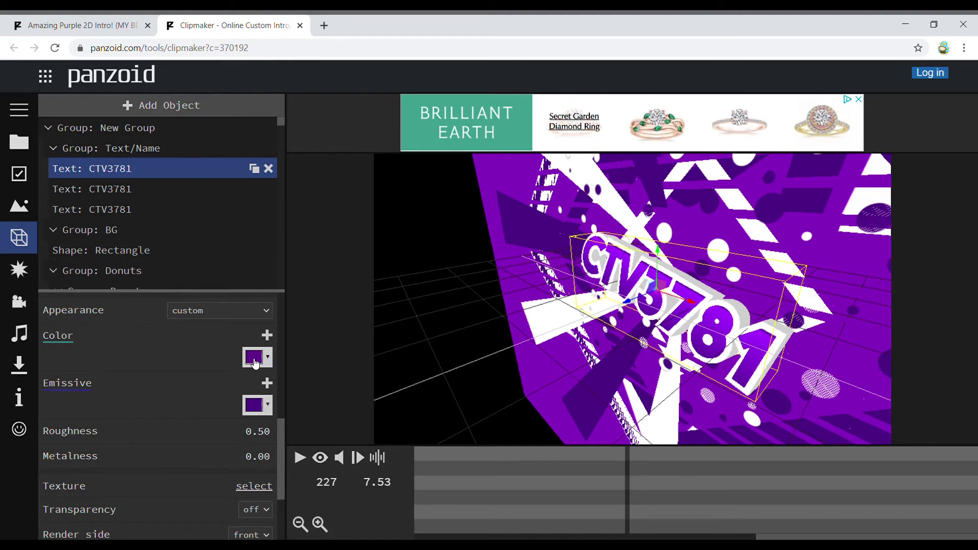
pyautogui.click(255, 362)
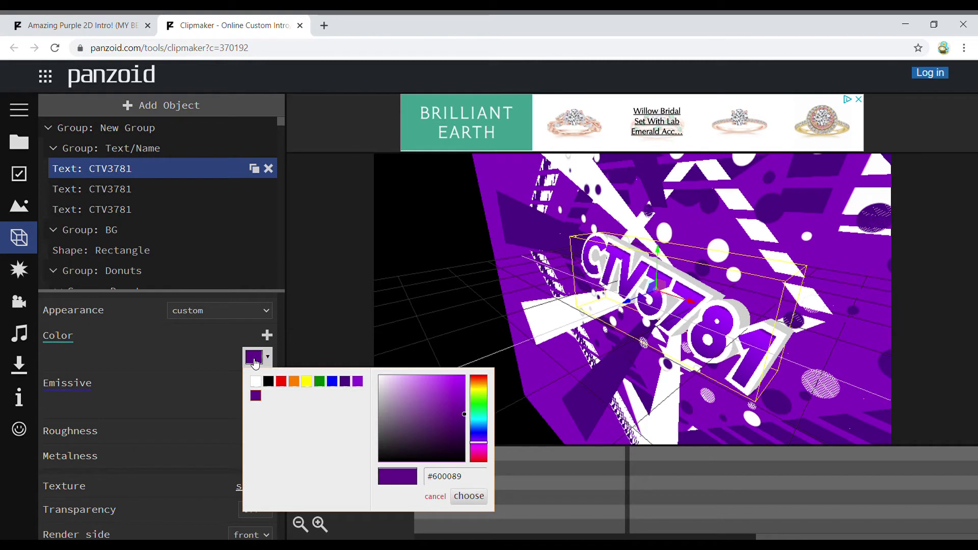
pyautogui.click(294, 382)
pyautogui.click(466, 496)
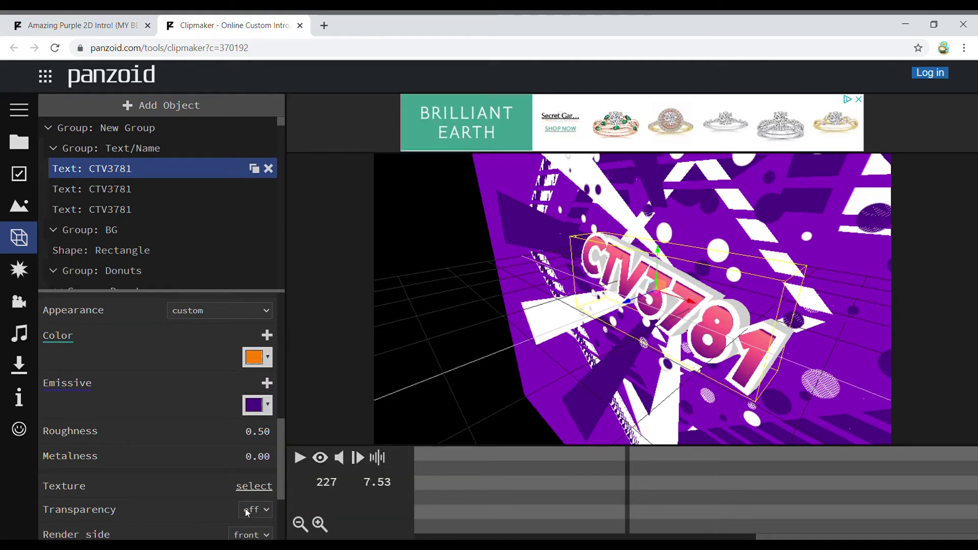
# - Enlarge the object list, then view the intro through the camera and play the animation briefly to check the recolored text
pyautogui.moveTo(167, 297); pyautogui.dragTo(170, 325)
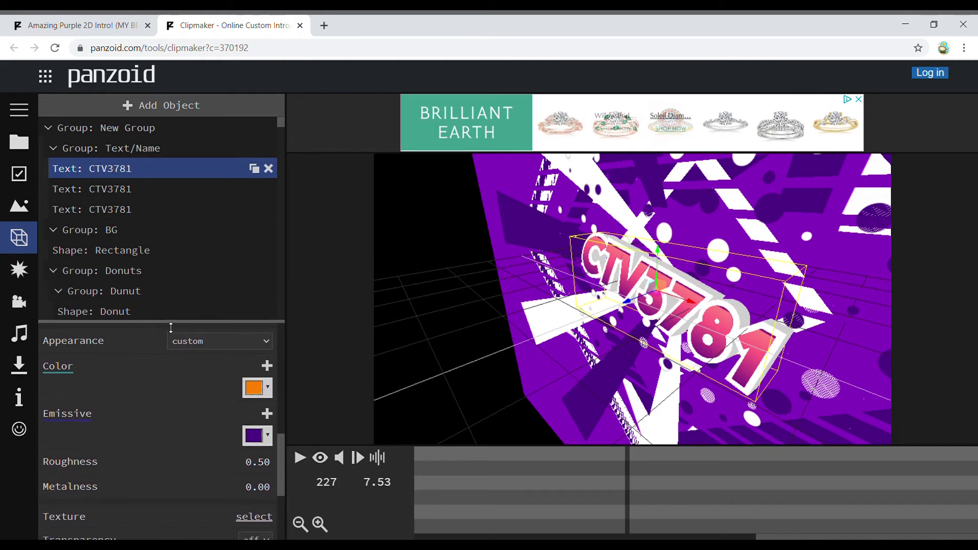
pyautogui.click(321, 458)
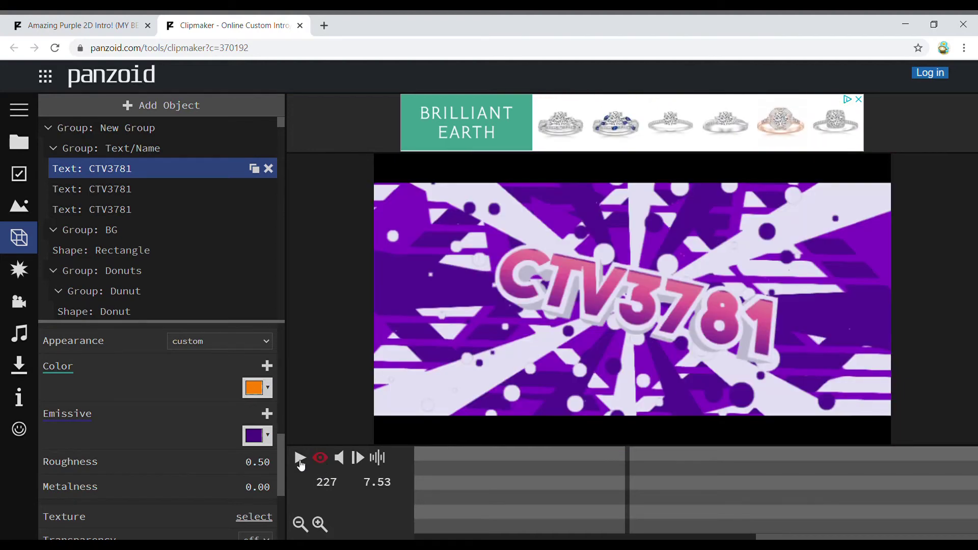
pyautogui.click(300, 458)
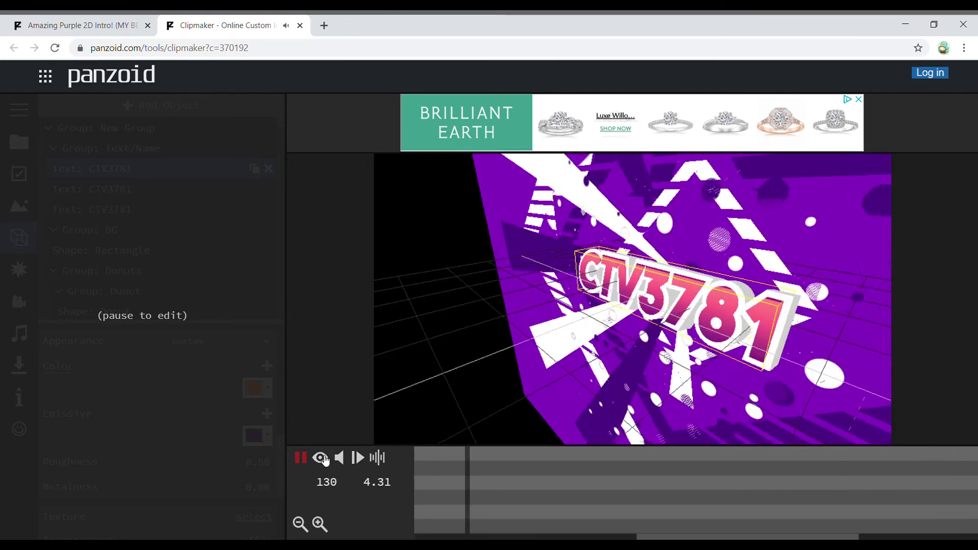
pyautogui.click(302, 459)
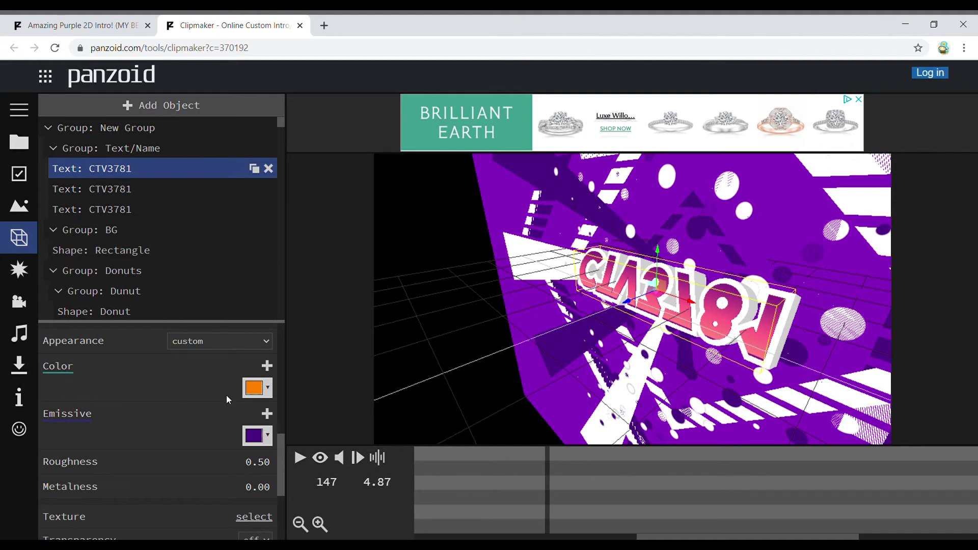
# - Change the color of the second CTV3781 text object to the blue swatch
pyautogui.click(112, 194)
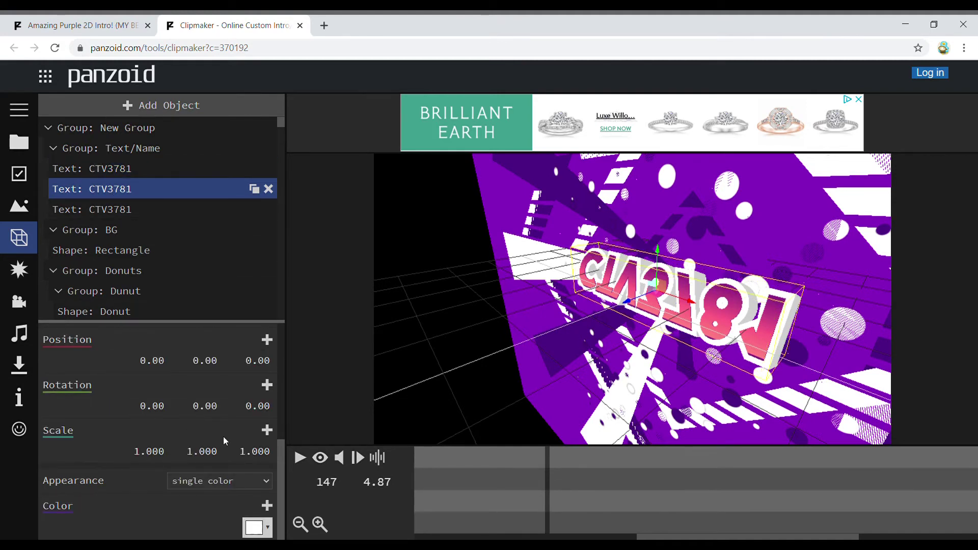
pyautogui.click(258, 527)
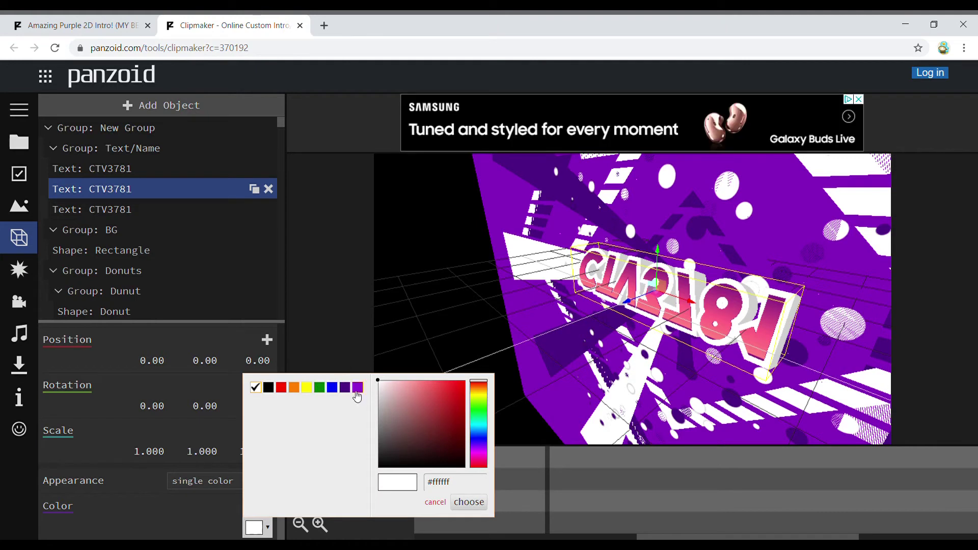
pyautogui.click(332, 388)
pyautogui.click(466, 502)
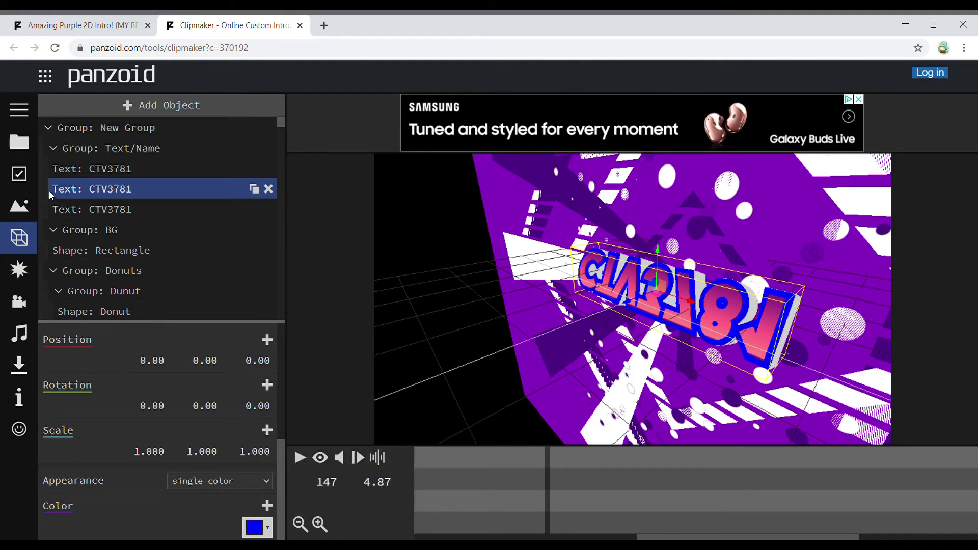
# - Change the color of the third CTV3781 text object to red (#ff0000)
pyautogui.click(105, 208)
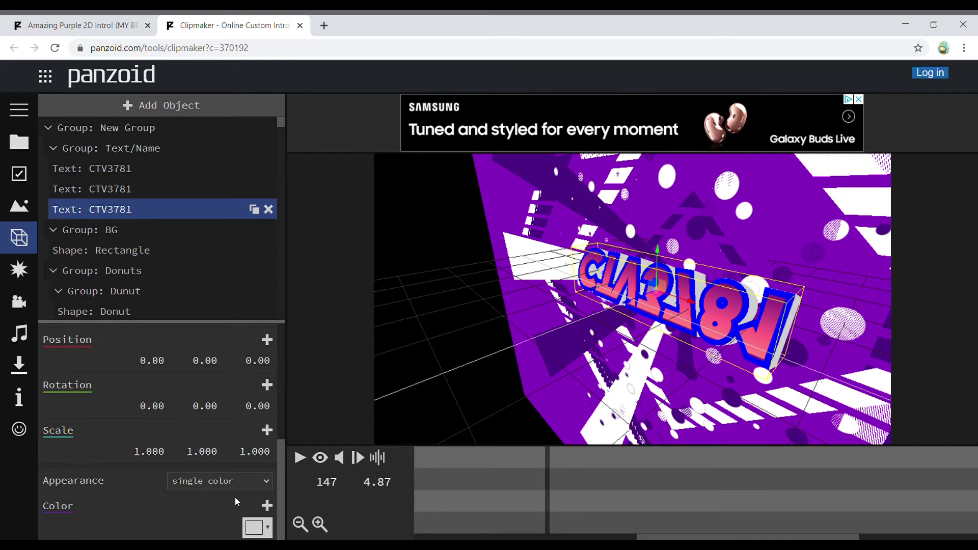
pyautogui.click(257, 527)
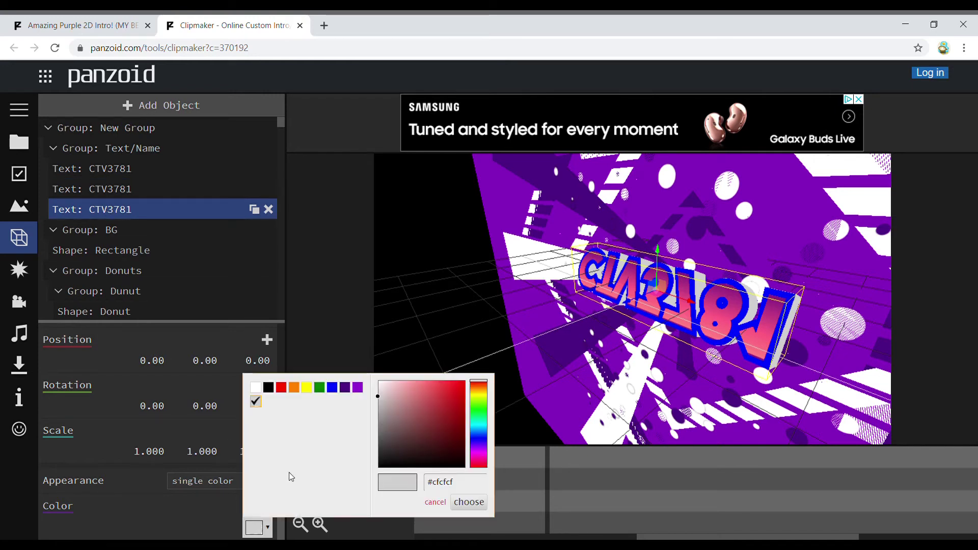
pyautogui.click(288, 389)
pyautogui.click(467, 502)
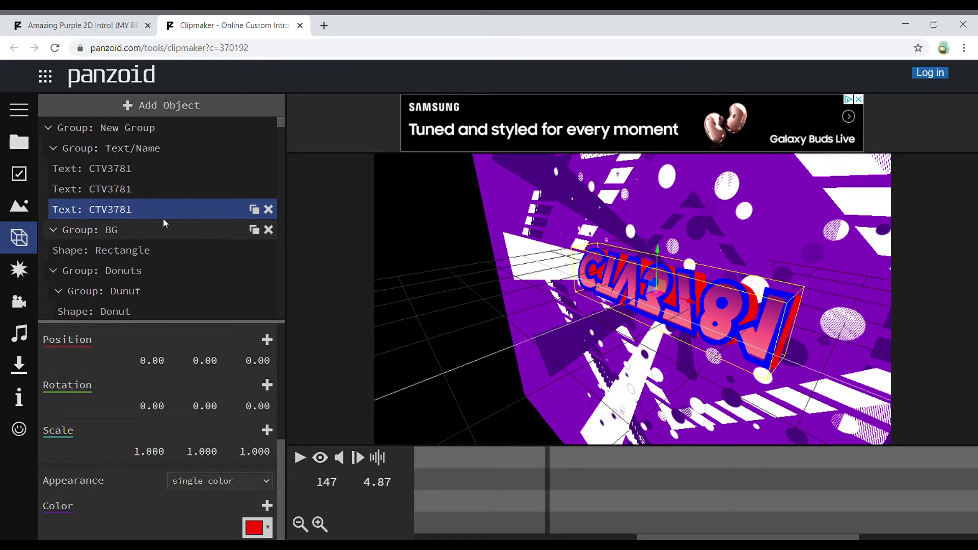
pyautogui.click(254, 526)
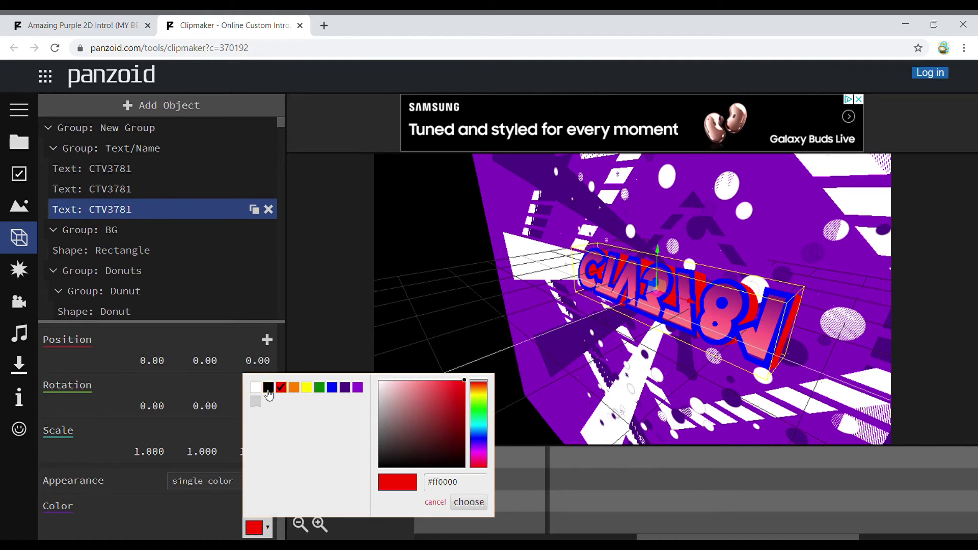
pyautogui.click(467, 502)
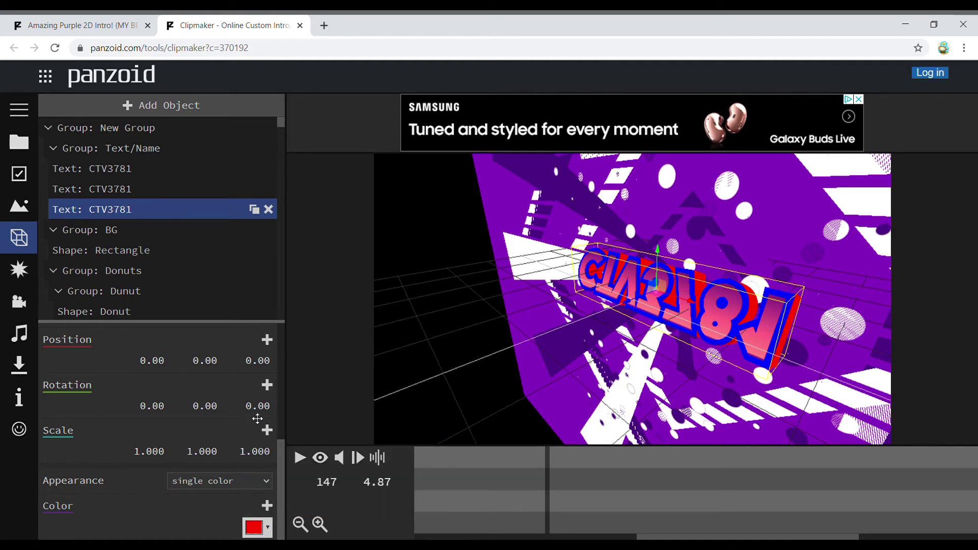
# - Review the third text object's 3D Text properties and open the project's audio track settings
pyautogui.scroll(1, 178, 418)
pyautogui.scroll(3, 164, 417)
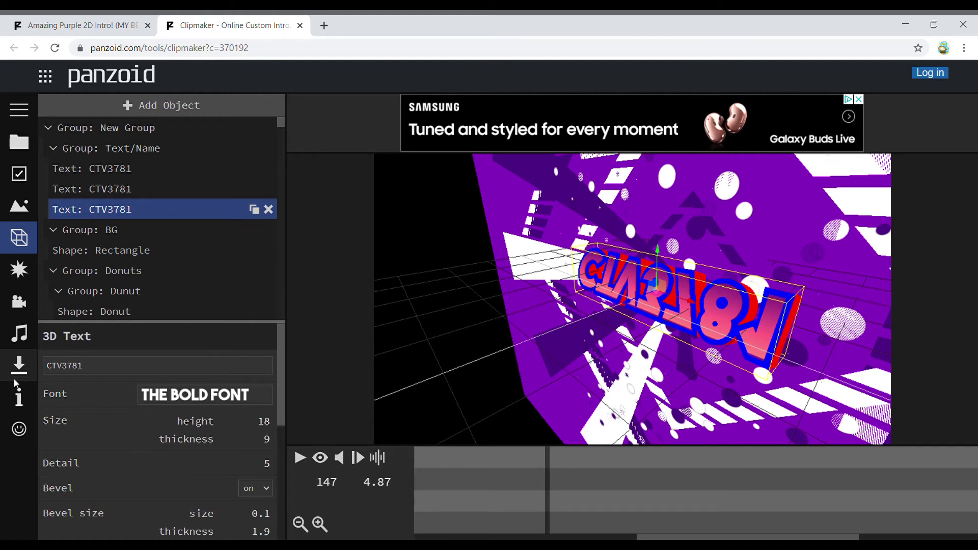
pyautogui.click(18, 336)
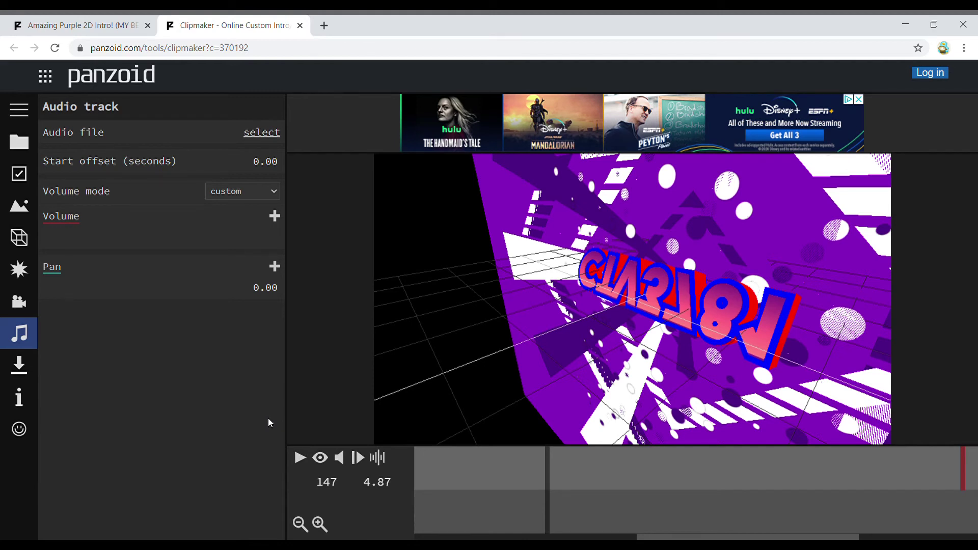
# - Render the video in good quality mode with the .mkv (vp8/opus) format and download the finished file
pyautogui.click(17, 369)
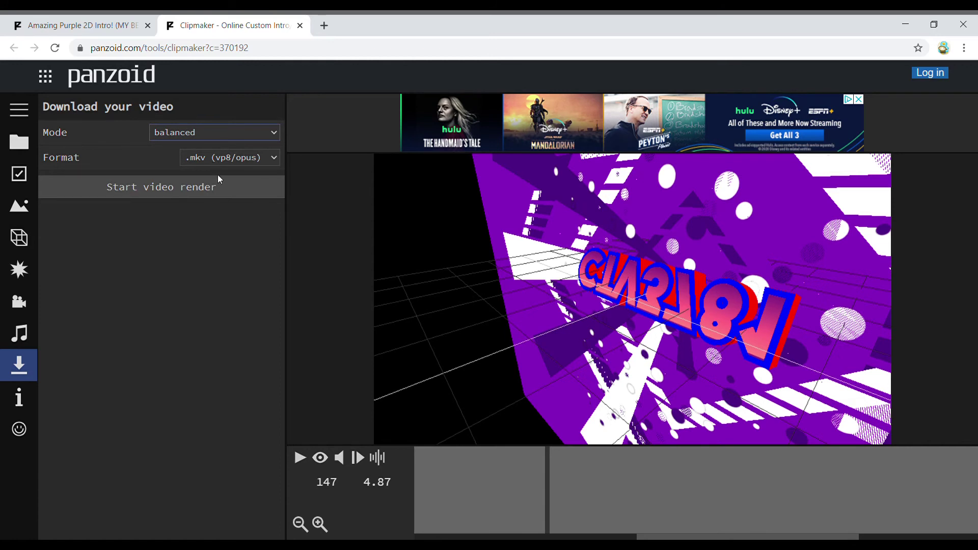
pyautogui.press('Down')
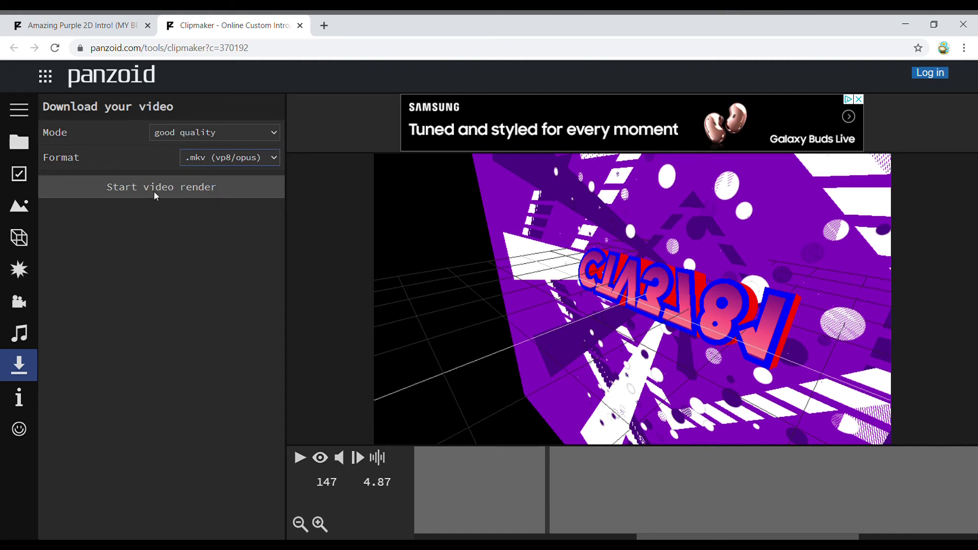
pyautogui.click(112, 186)
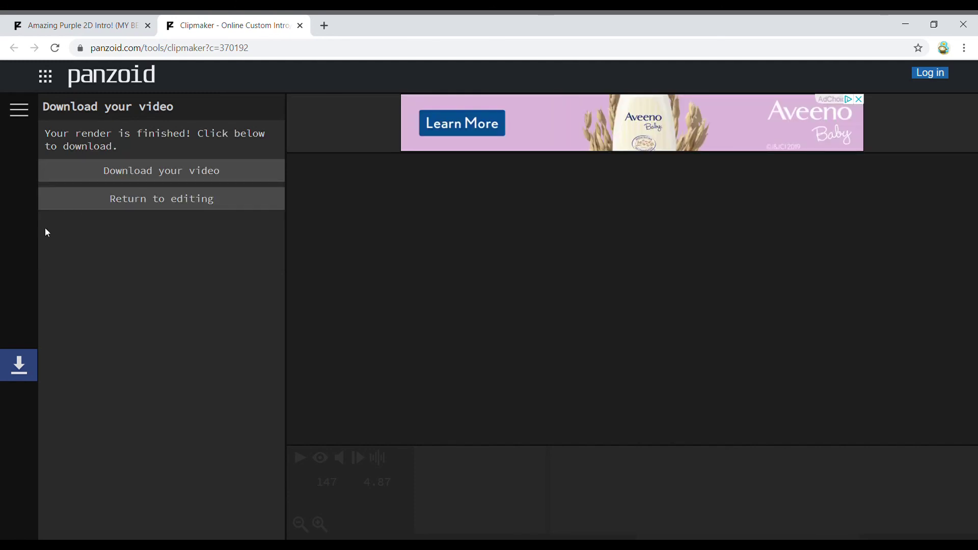
pyautogui.click(165, 172)
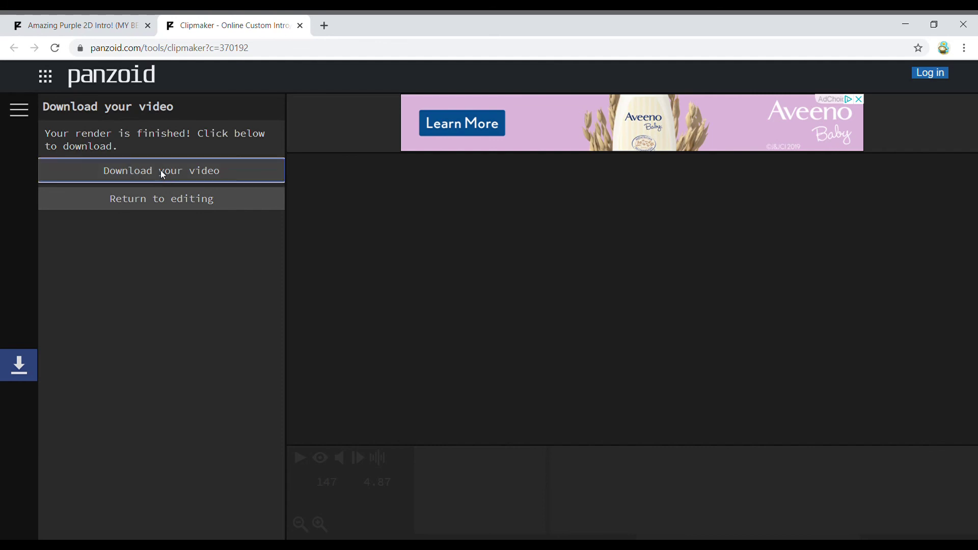